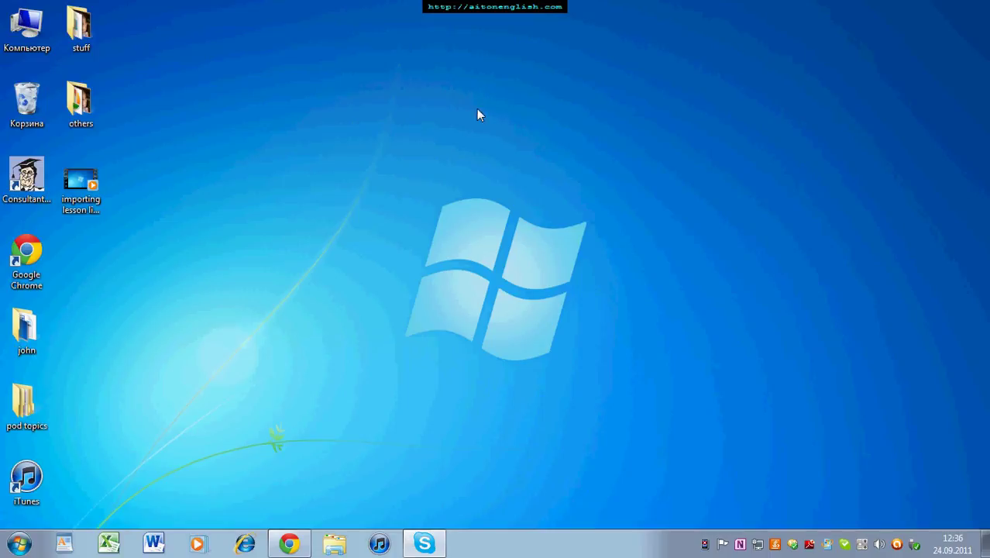
- Bring the browser back and resume the news video
left_click(289, 543)
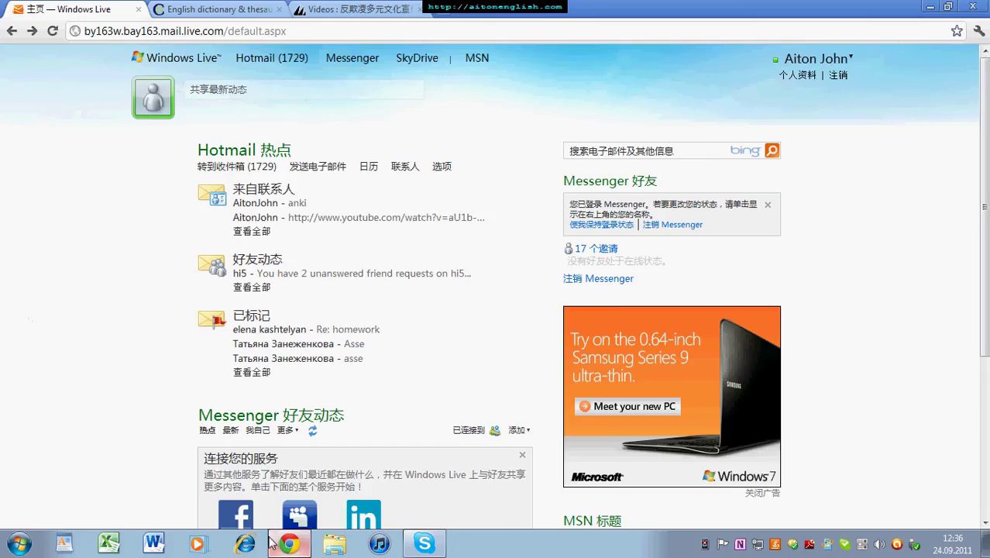
left_click(353, 9)
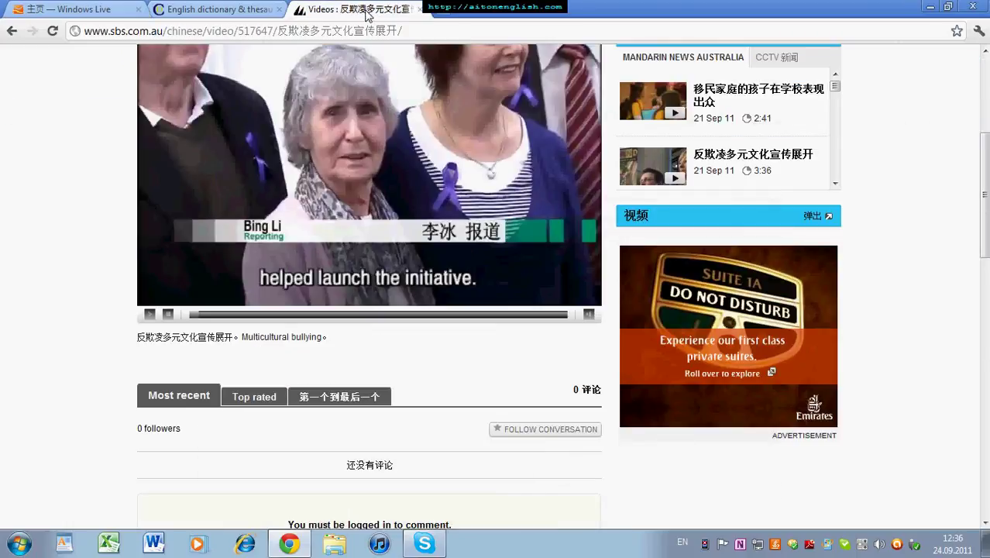
left_click(152, 314)
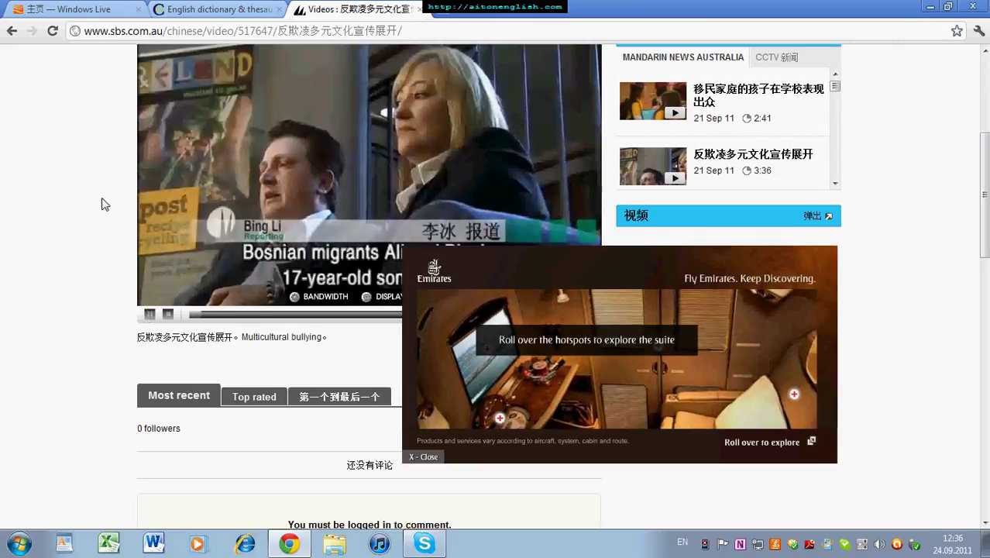
- Open the 'English lesson' email in Hotmail and download its example.doc attachment
left_click(57, 12)
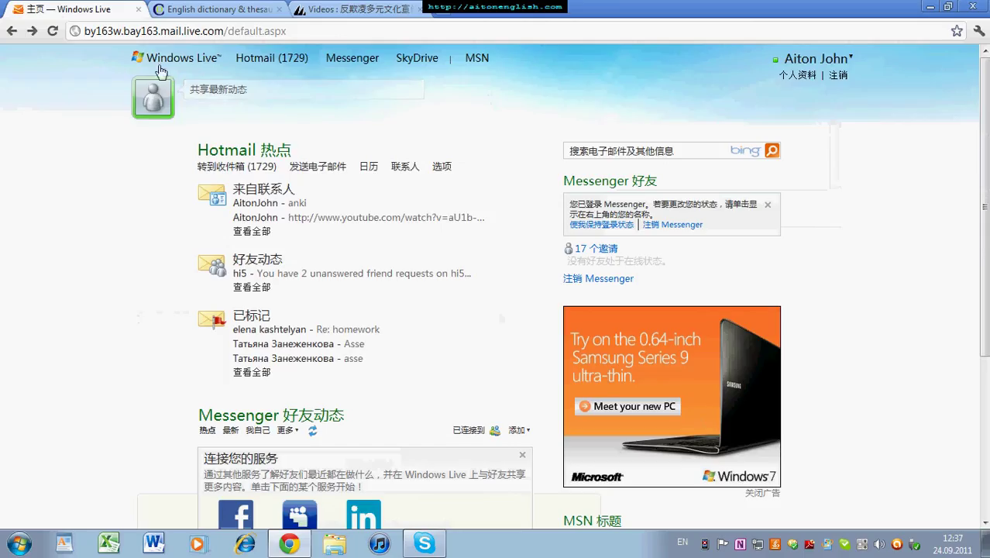
left_click(237, 169)
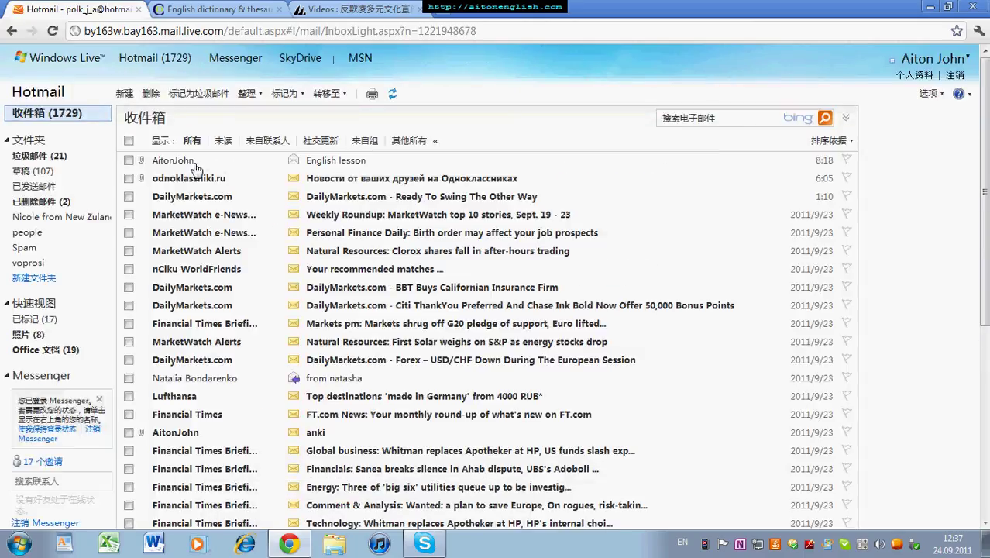
left_click(181, 164)
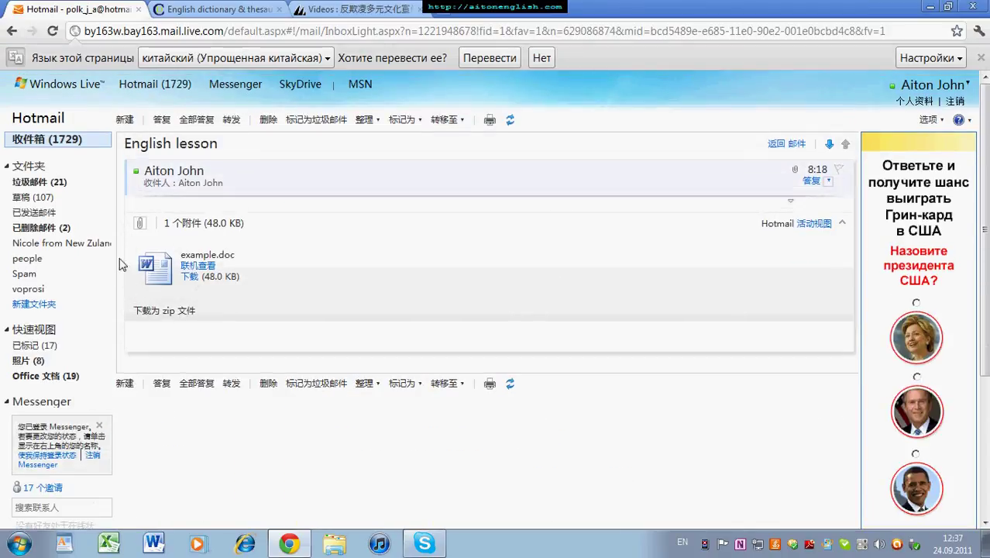
left_click(184, 283)
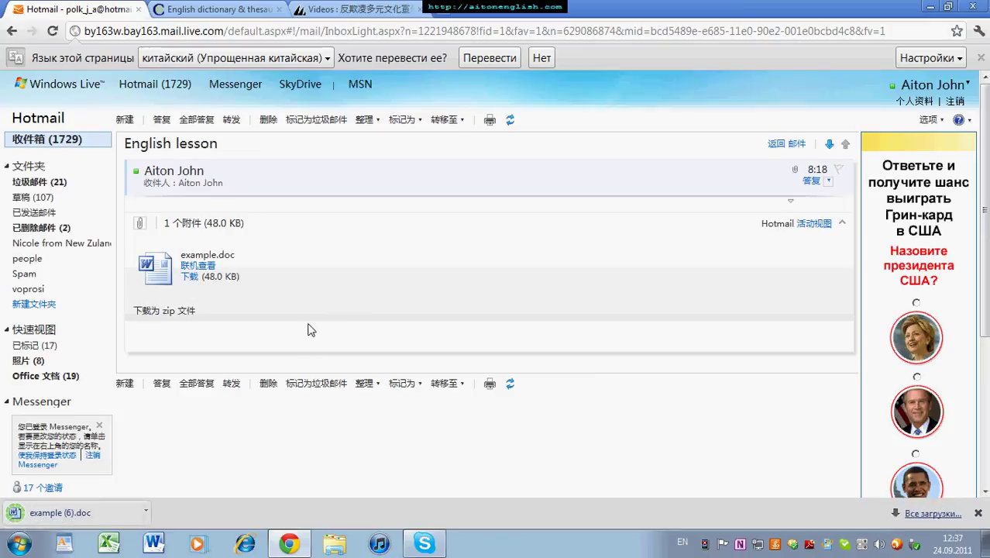
- Open example (6).doc from the download bar in Word and enable editing
left_click(81, 513)
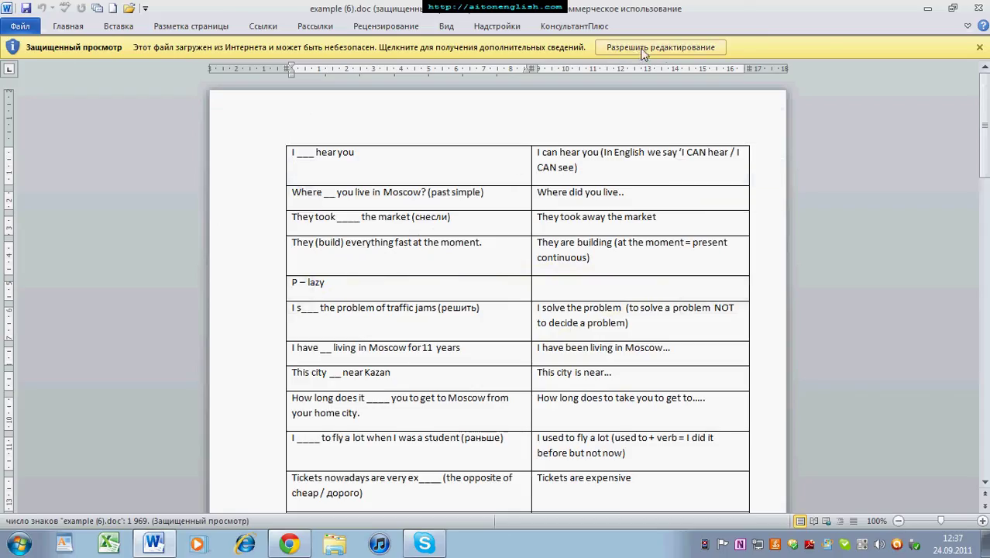
left_click(686, 48)
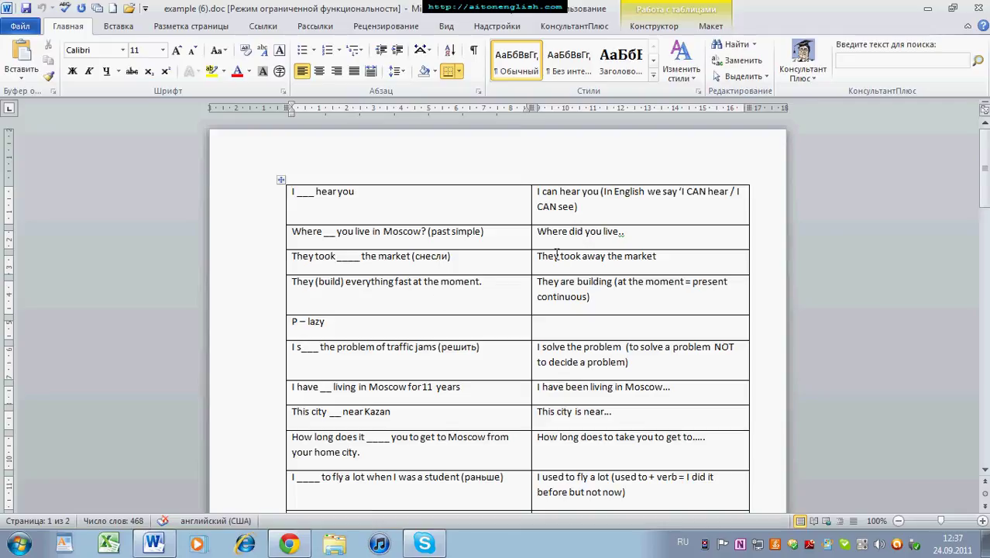
- Widen the table's left phrase column by dragging the middle border right
left_click_drag(538, 256, 642, 265)
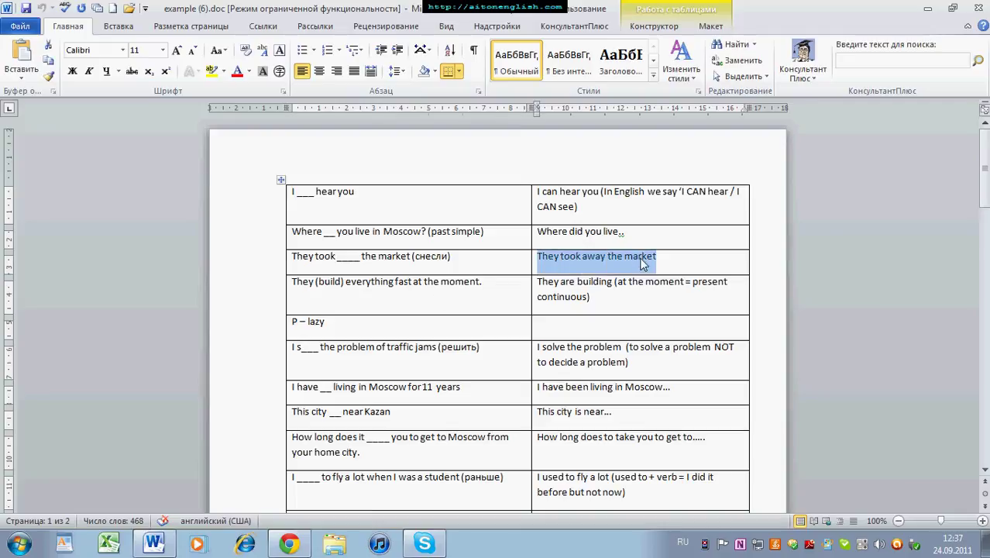
left_click(378, 259)
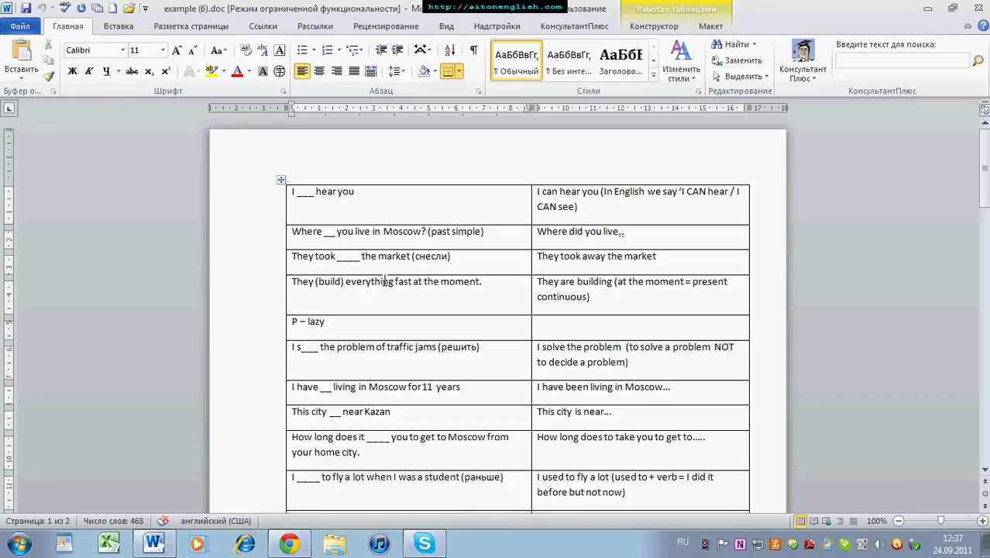
left_click(372, 178)
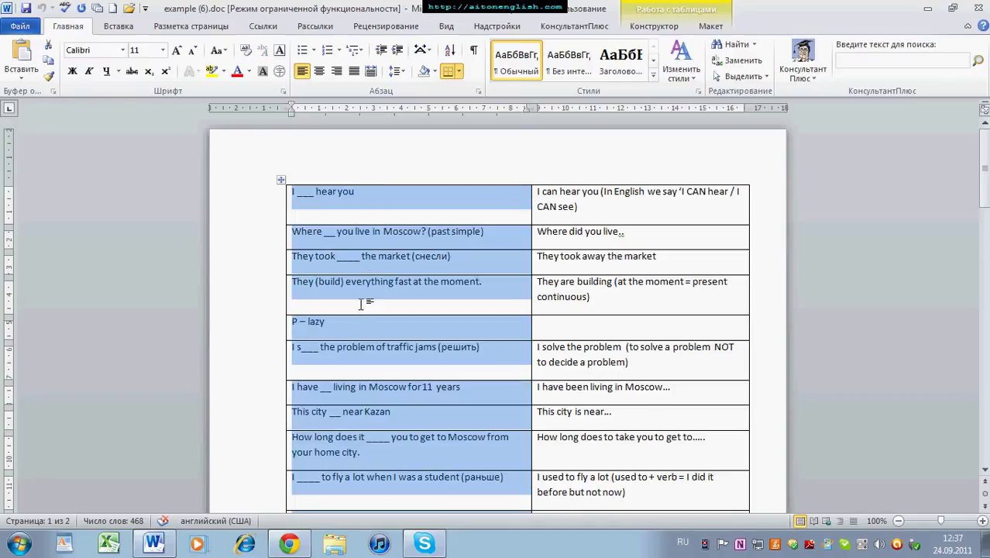
left_click(322, 325)
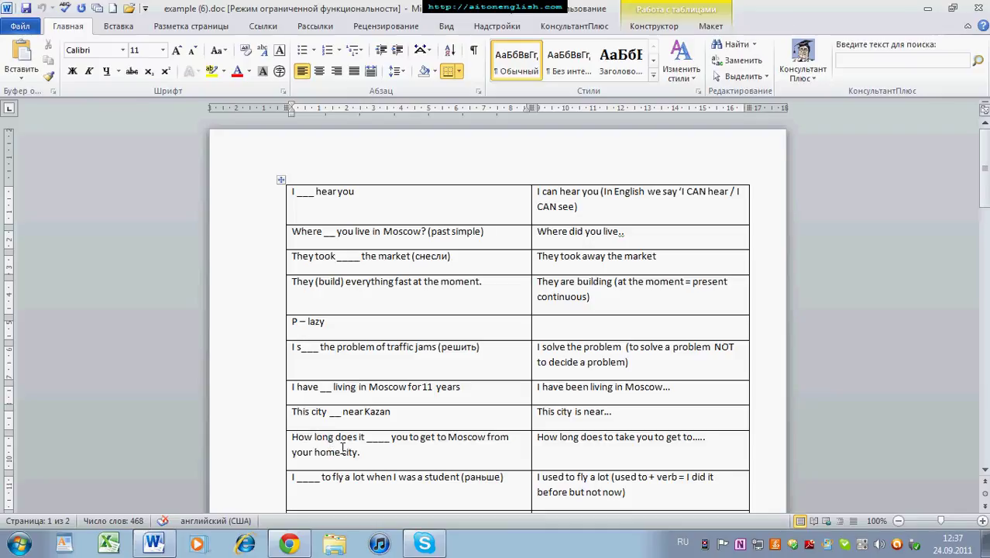
left_click_drag(531, 296, 640, 308)
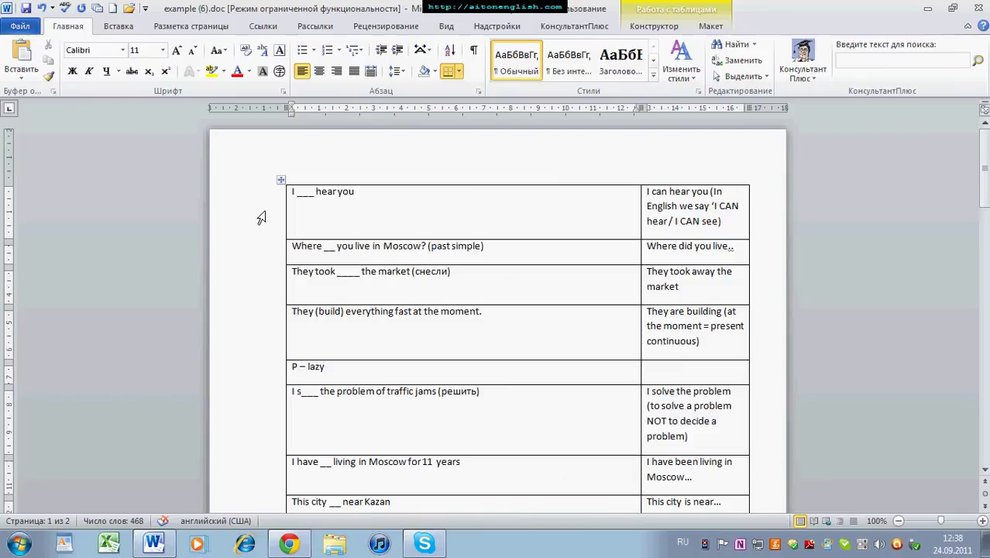
- Select the whole lesson table and reduce its font size so it fits one page
left_click(284, 179)
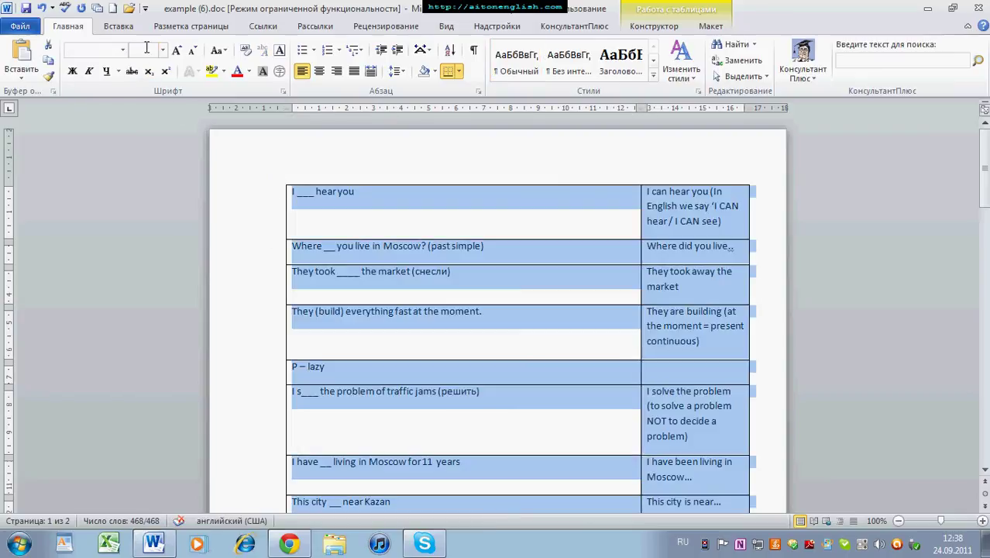
type("8")
key("Return")
left_click(411, 187)
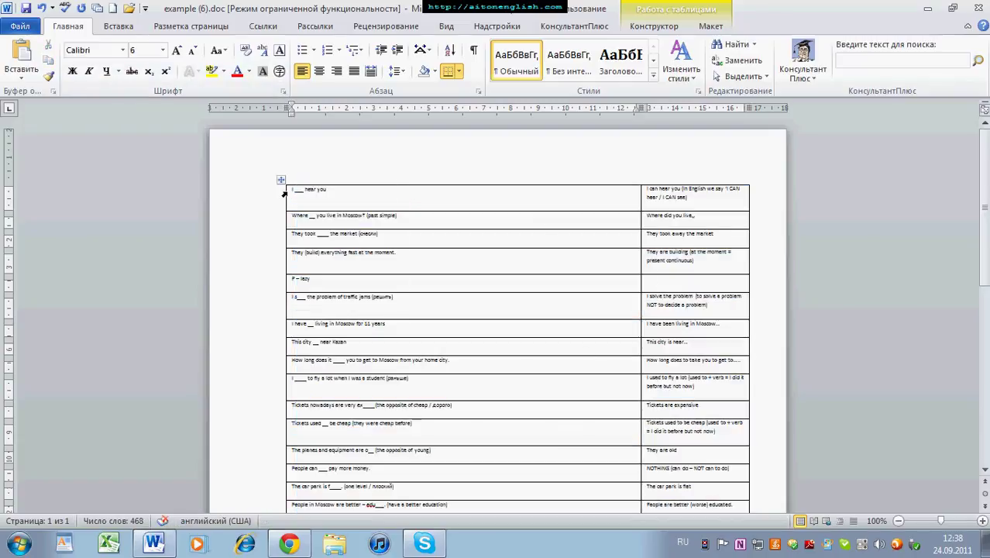
left_click(375, 177)
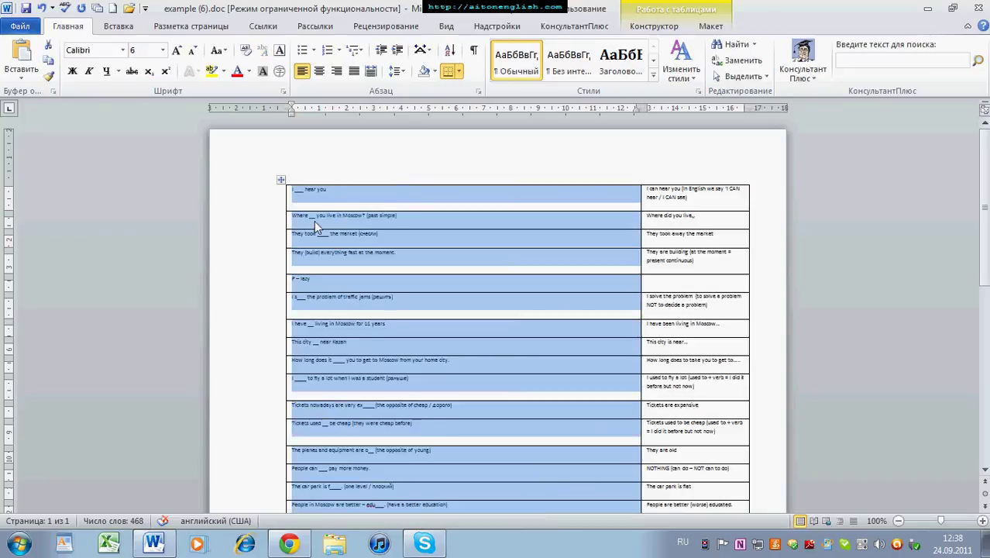
left_click(374, 190)
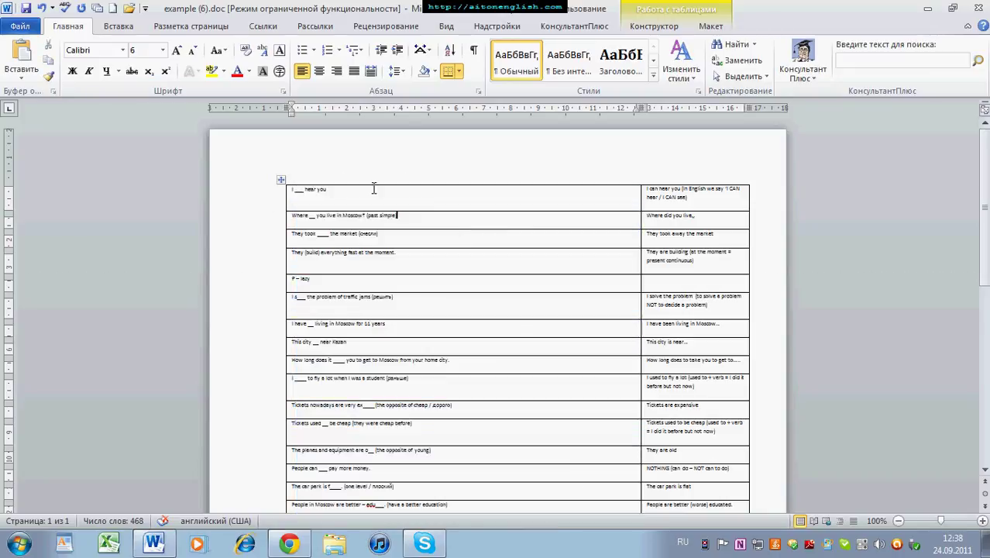
left_click(281, 182)
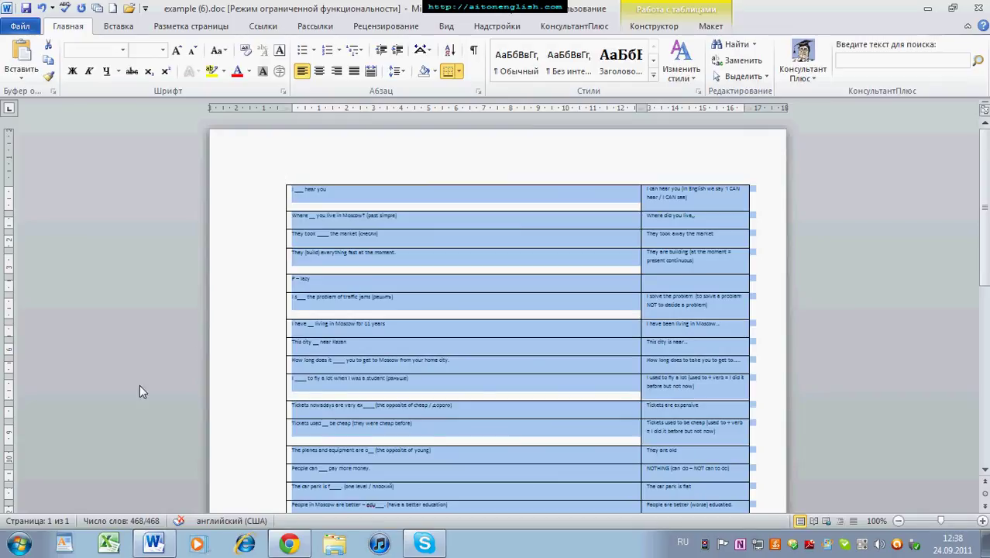
- Launch Notepad from Accessories and paste the lesson phrases into a new document
left_click(20, 544)
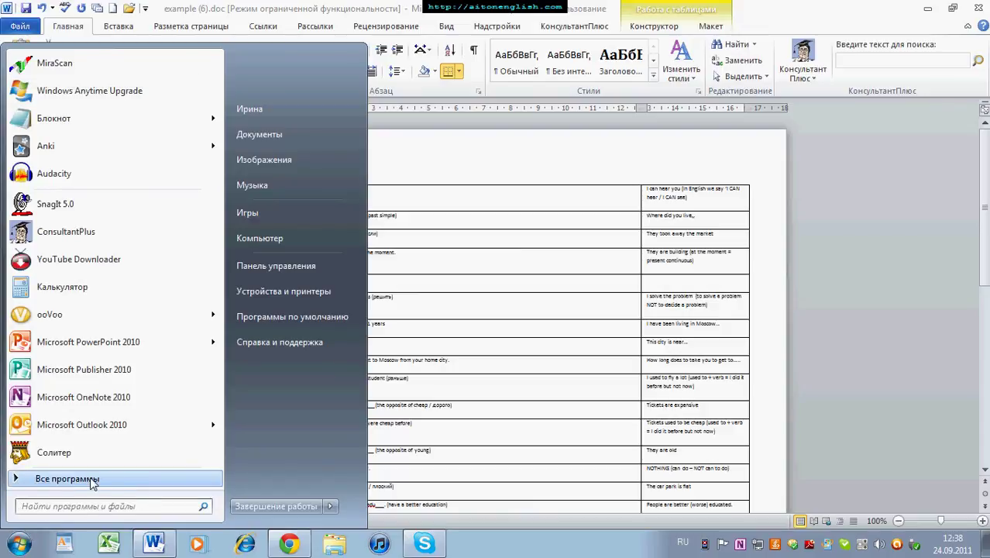
left_click(65, 480)
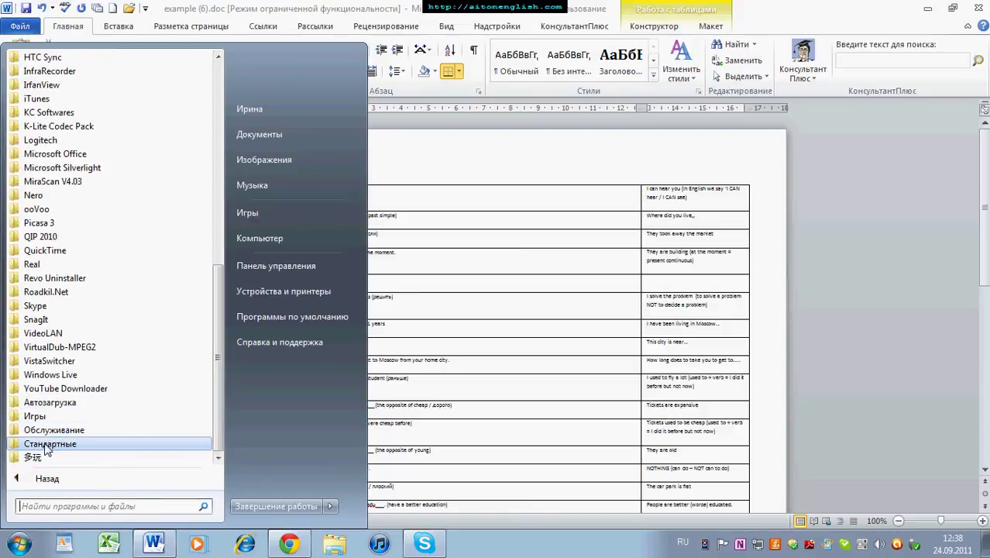
left_click(17, 450)
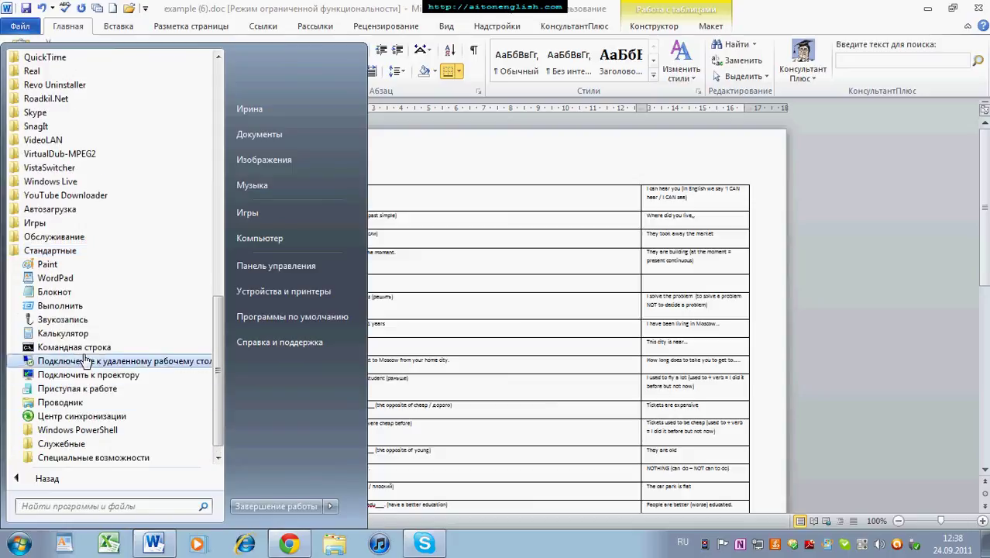
left_click(54, 295)
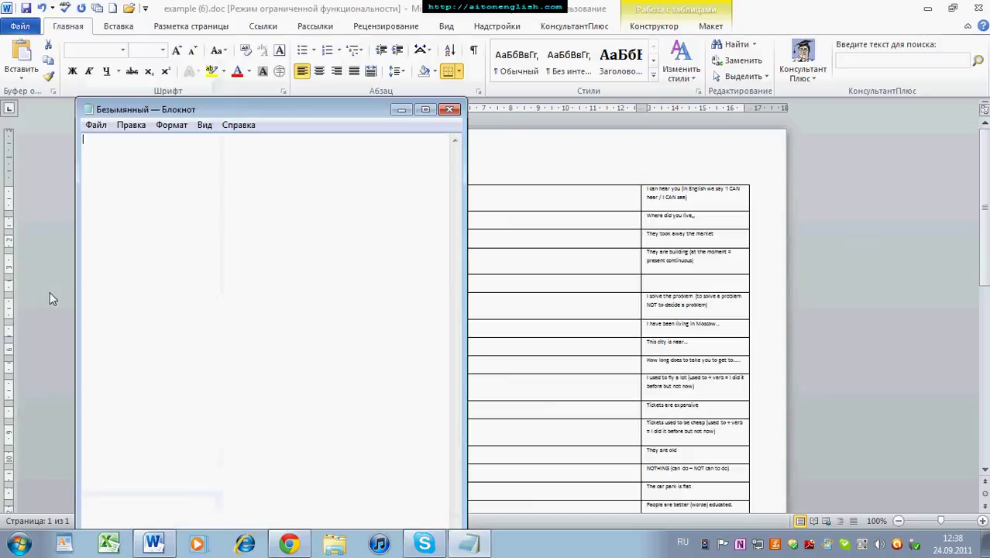
key("ctrl+v")
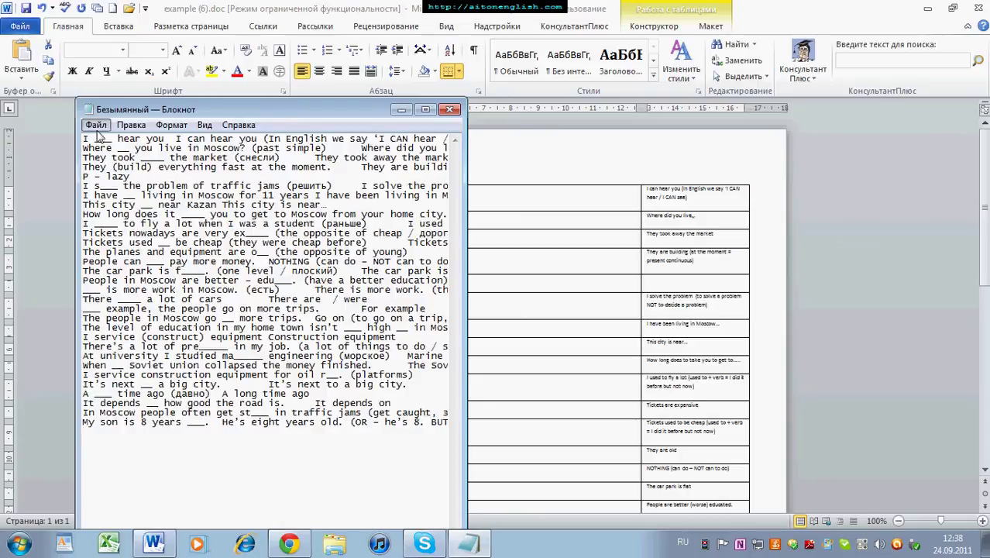
left_click(96, 125)
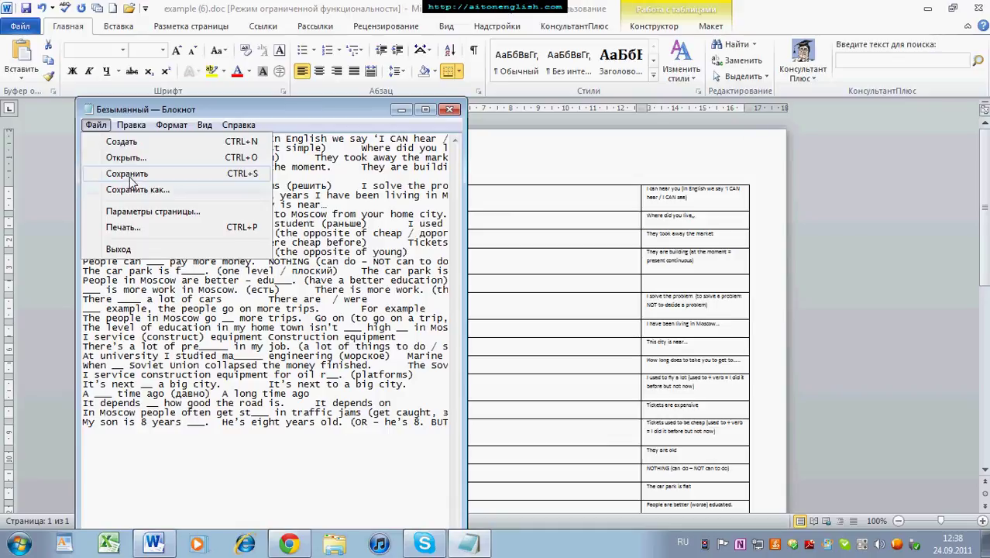
- Name the file example.bat, choose UTF-8 encoding, and save it to the desktop
left_click(130, 176)
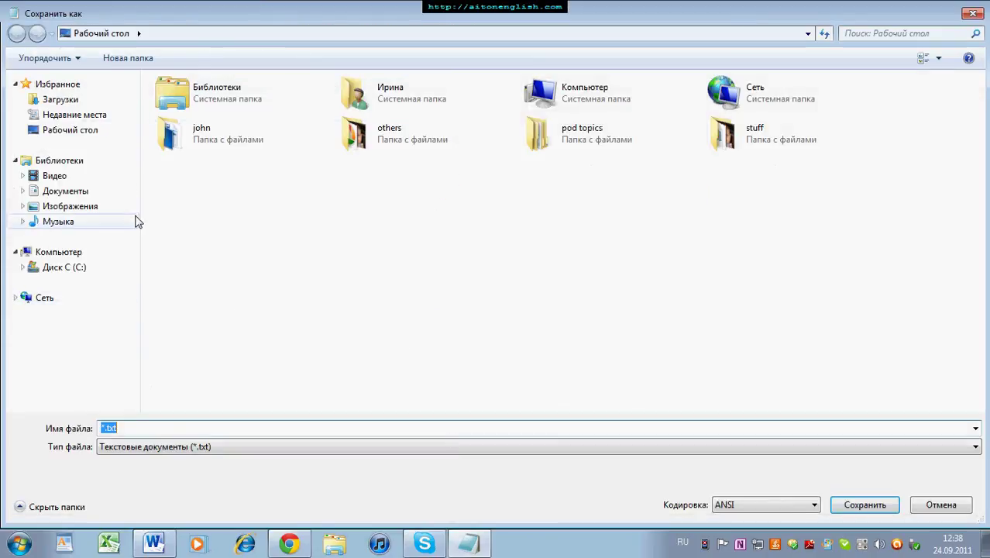
key("alt+shift")
type("example.bat")
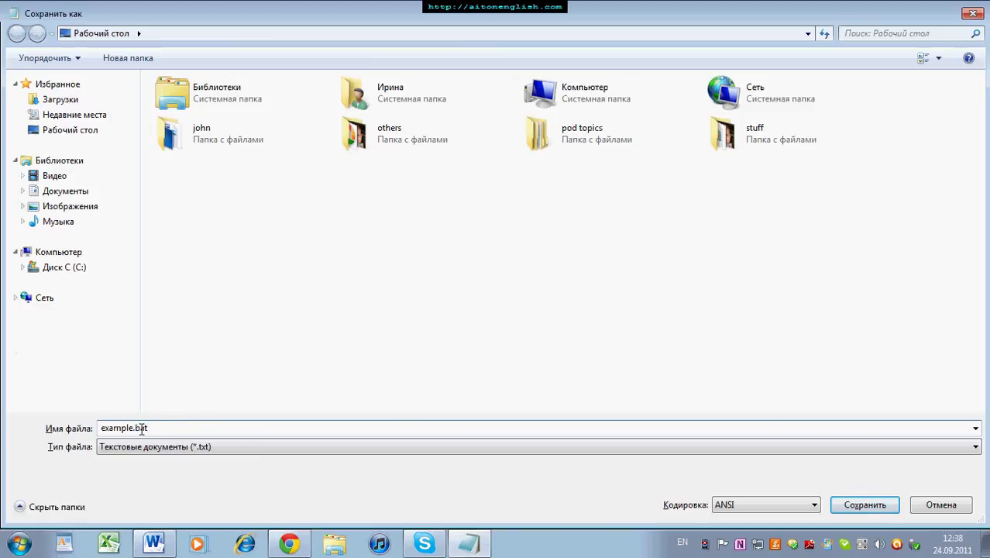
left_click_drag(133, 428, 146, 427)
left_click(765, 510)
left_click(745, 551)
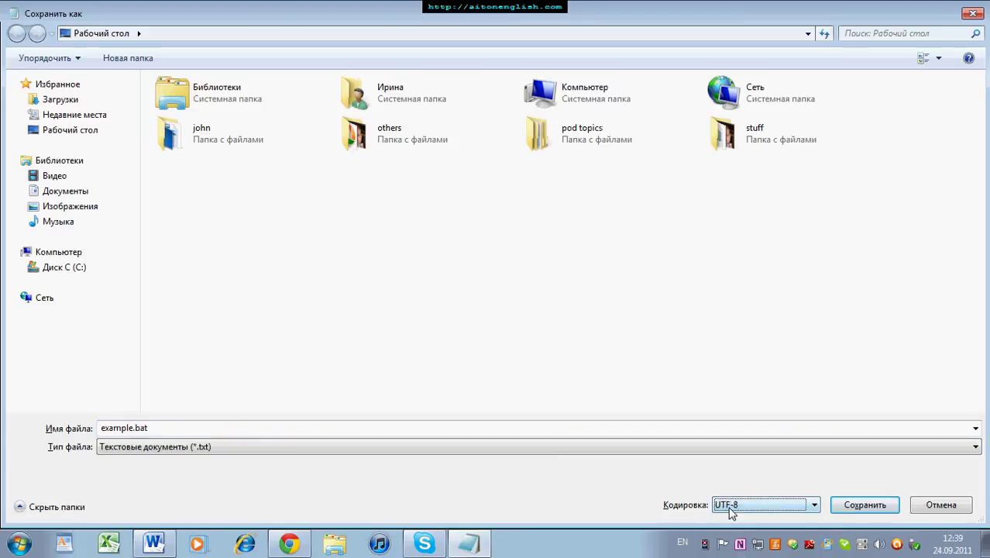
left_click(136, 427)
left_click(135, 428)
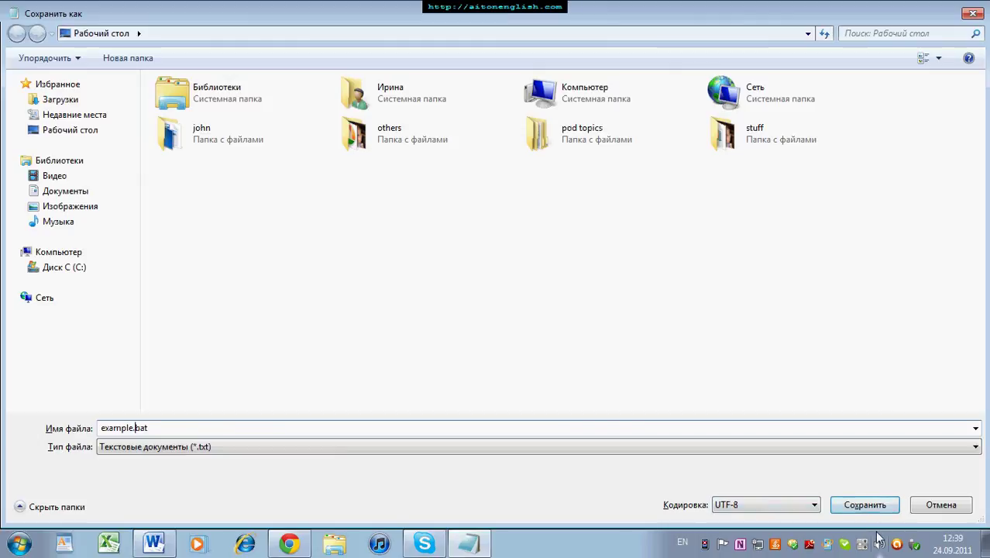
left_click(869, 506)
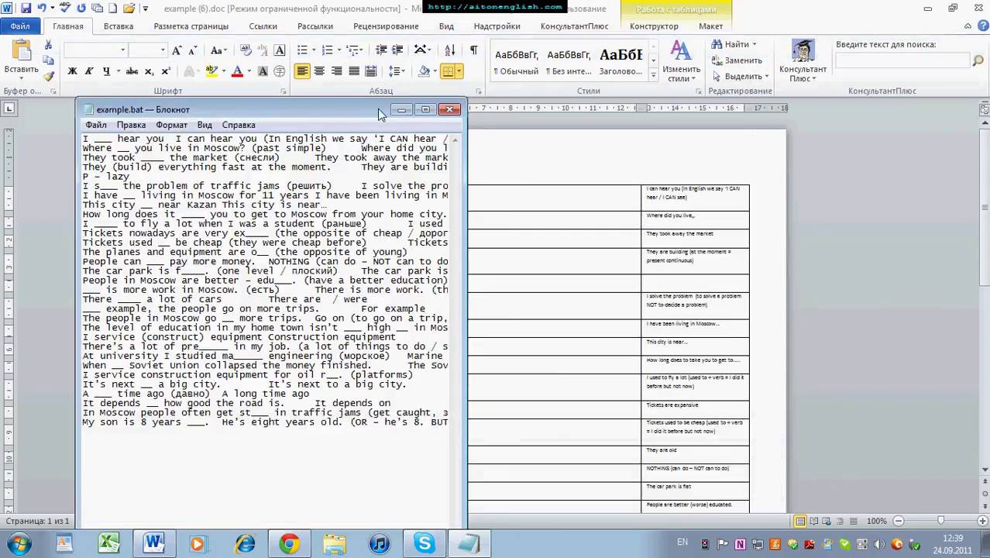
- Minimize Notepad, Word and the browser to show example.bat on the desktop
left_click(401, 109)
left_click(928, 8)
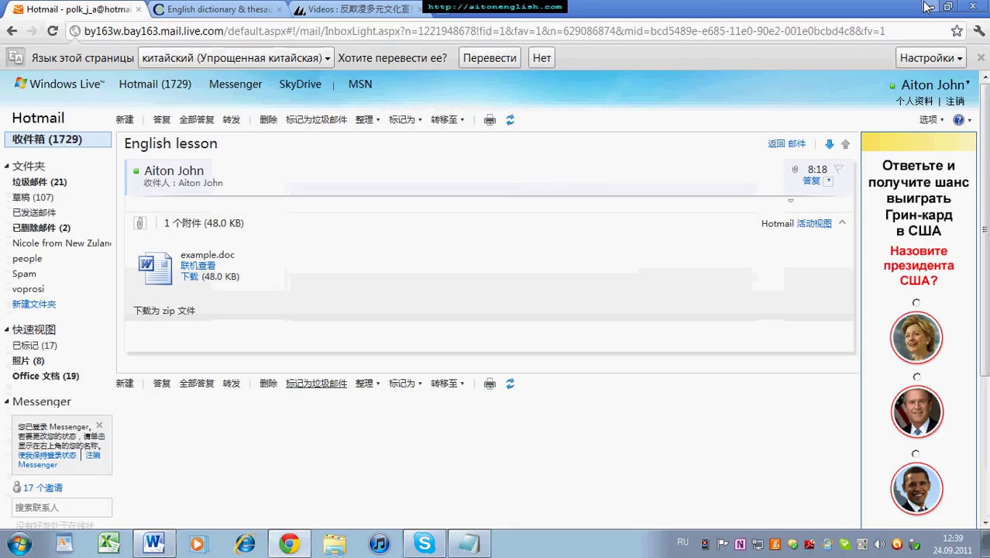
left_click(928, 7)
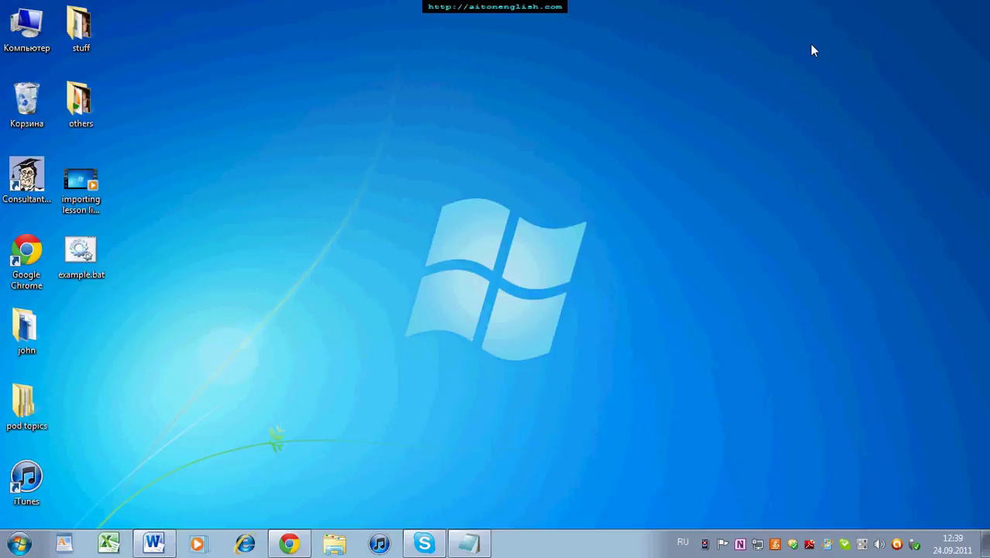
left_click(93, 252)
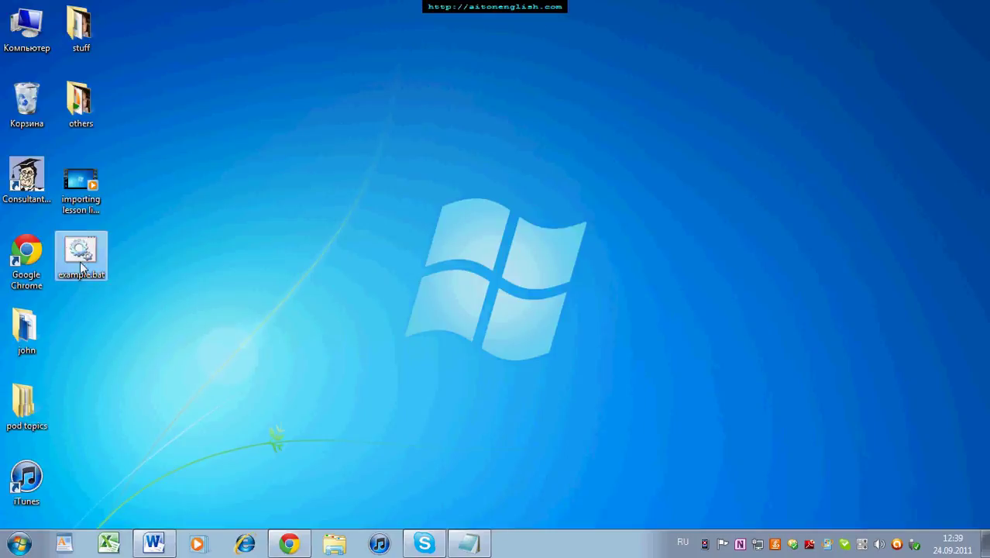
key("super")
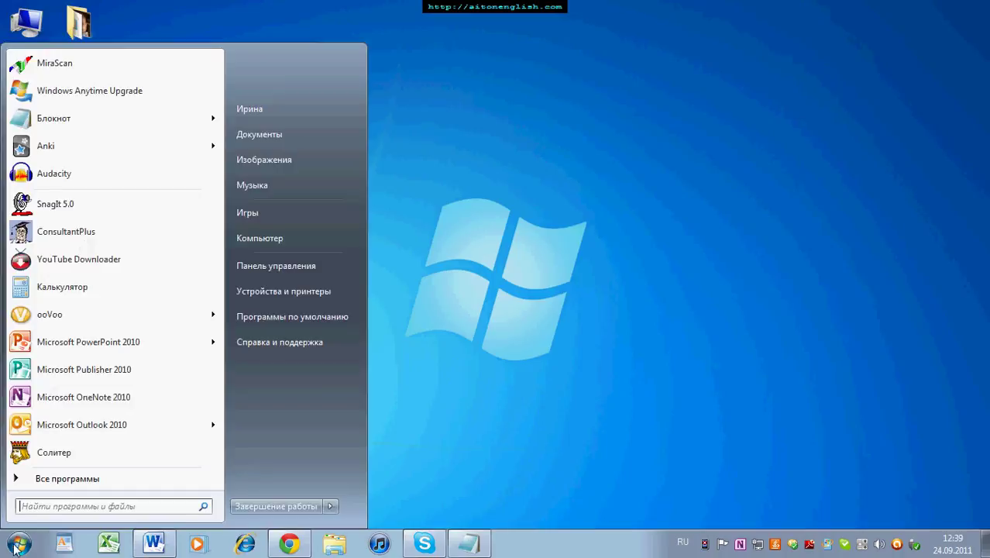
key("Escape")
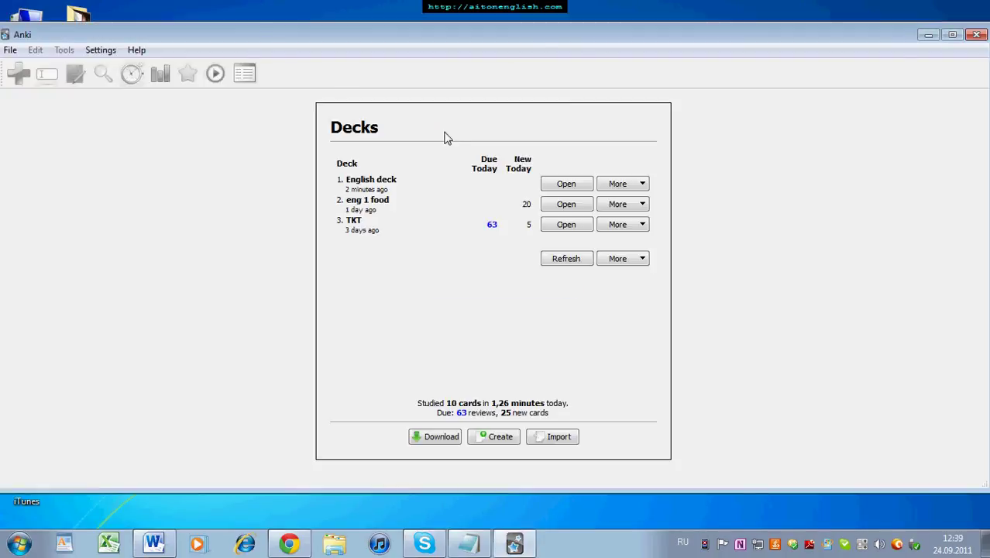
- Cancel the New Deck dialog and open English deck's Study Options
left_click(499, 438)
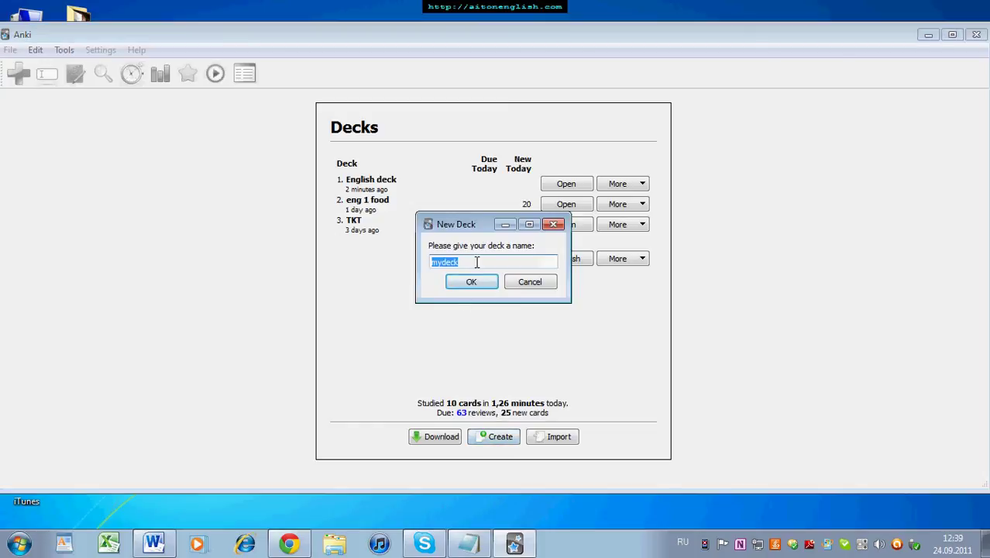
left_click(553, 225)
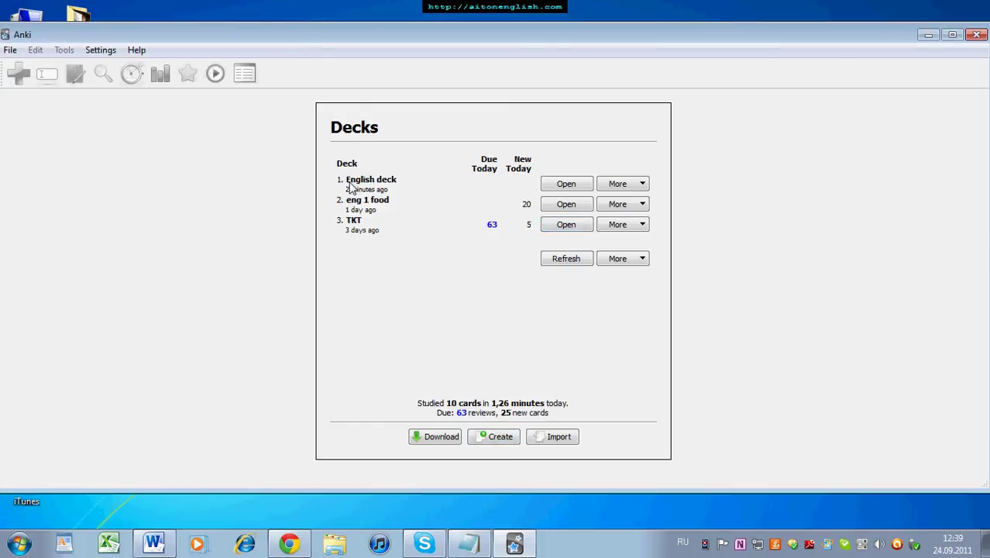
left_click(564, 185)
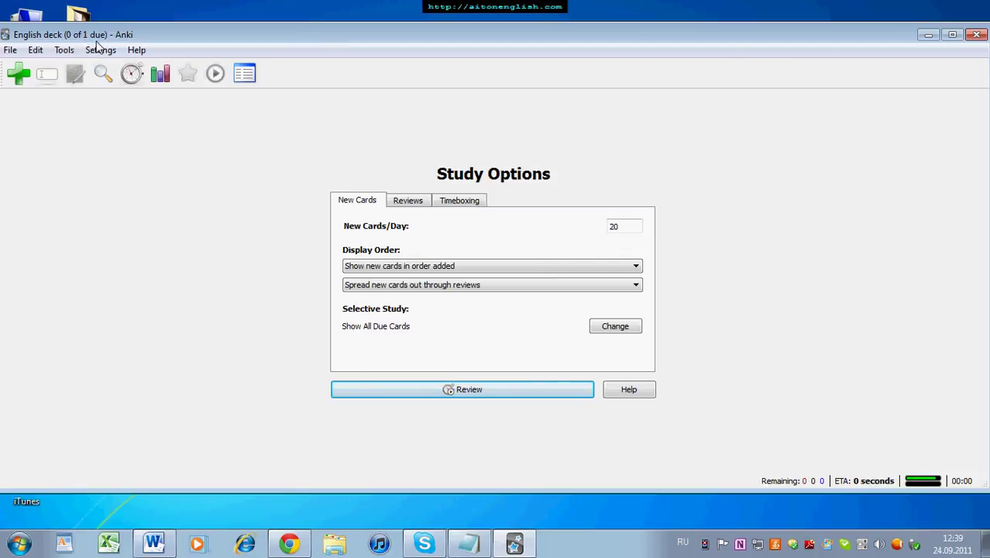
- Use File > Import and pick example.bat from the desktop
left_click(12, 51)
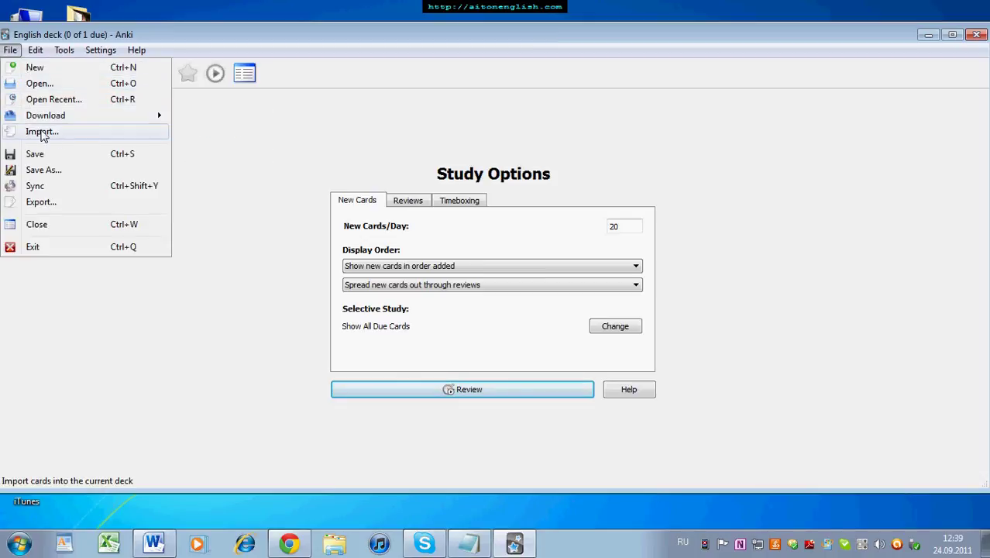
left_click(43, 134)
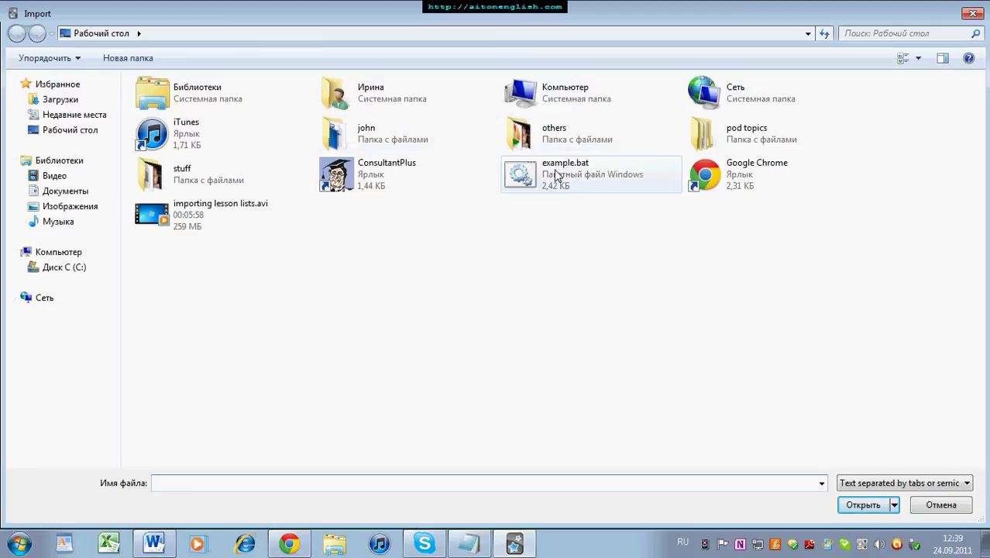
left_click(546, 177)
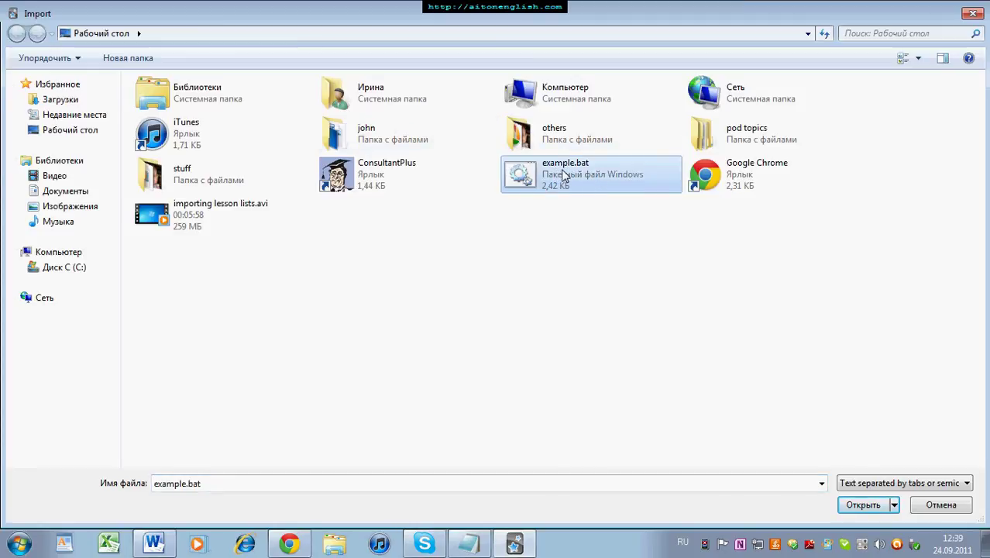
double_click(564, 176)
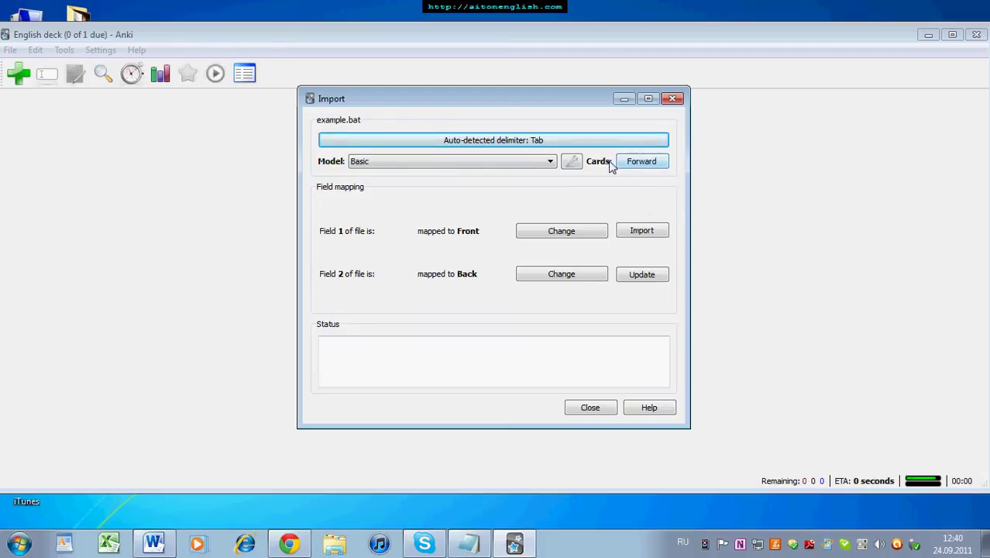
- Import example.bat as Forward cards, adding 31 facts, then close the import window
left_click(653, 163)
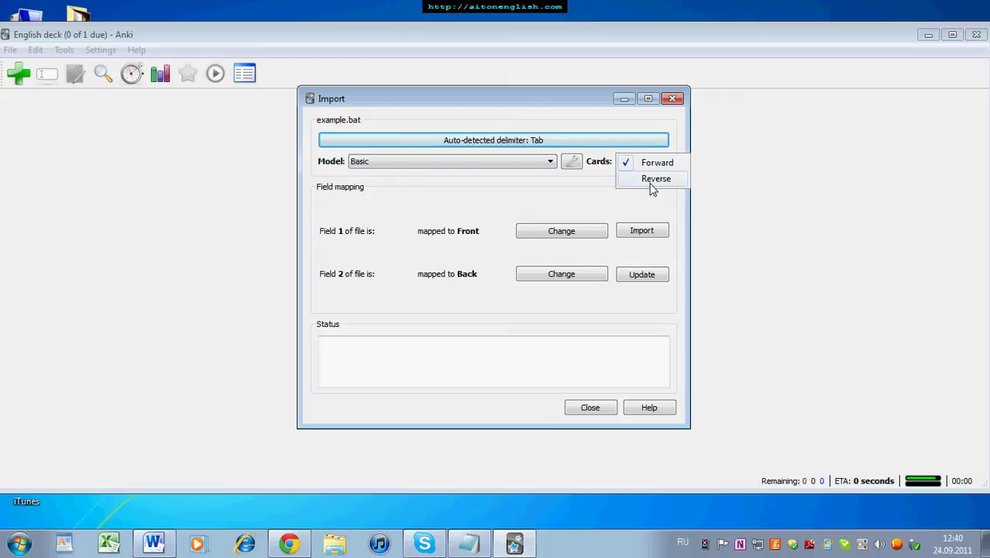
left_click(573, 191)
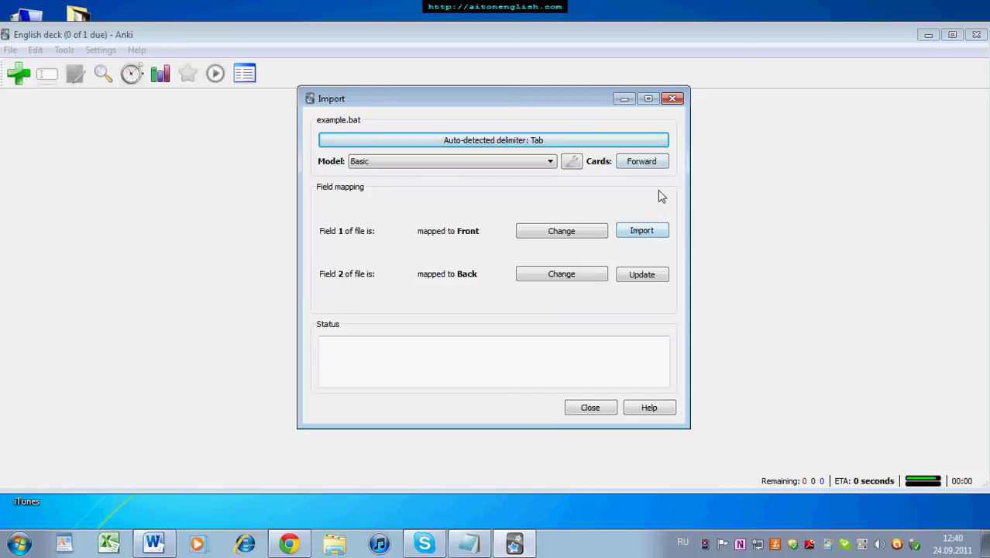
left_click(649, 235)
left_click_drag(521, 140, 397, 144)
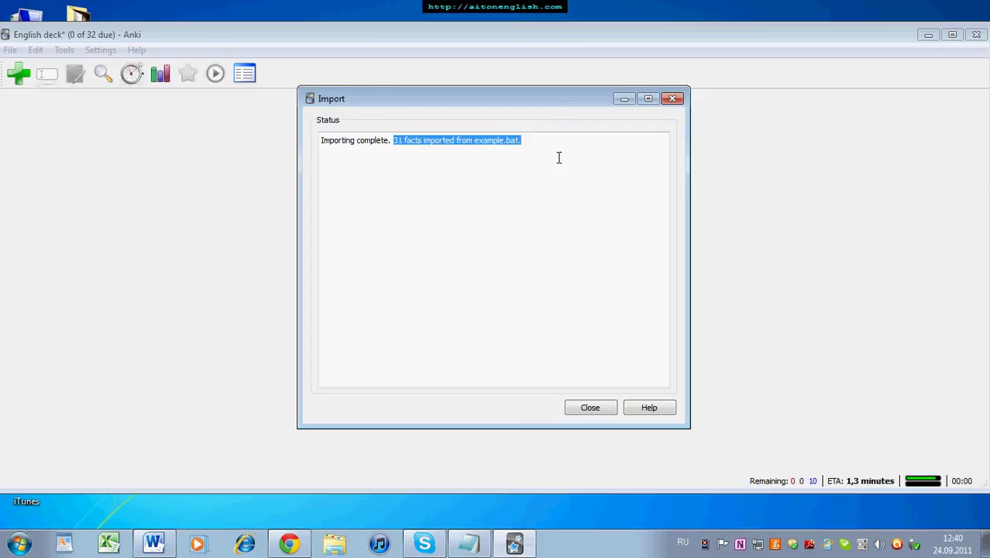
left_click(592, 407)
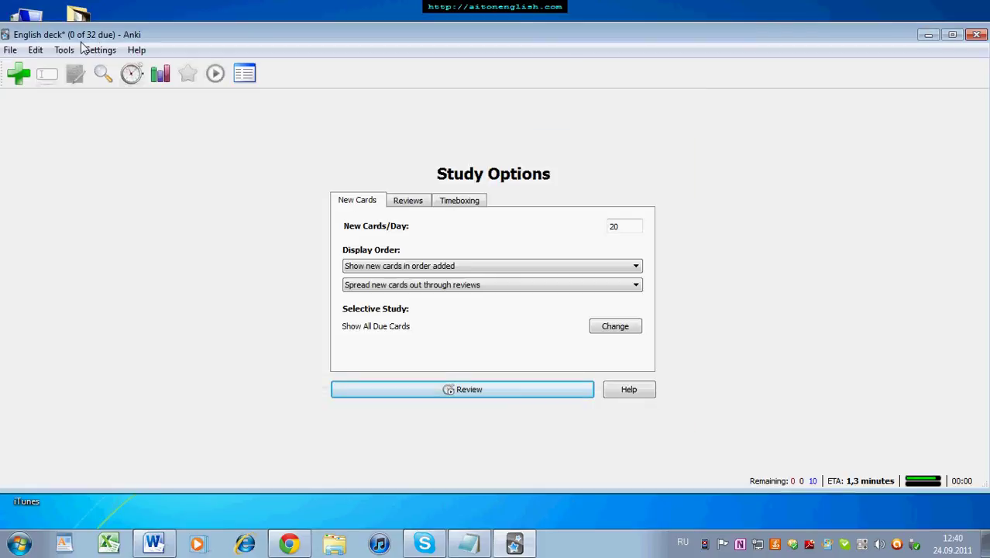
- Start reviewing English deck, grading the first card Easy and the Moscow card Very Easy
left_click(500, 391)
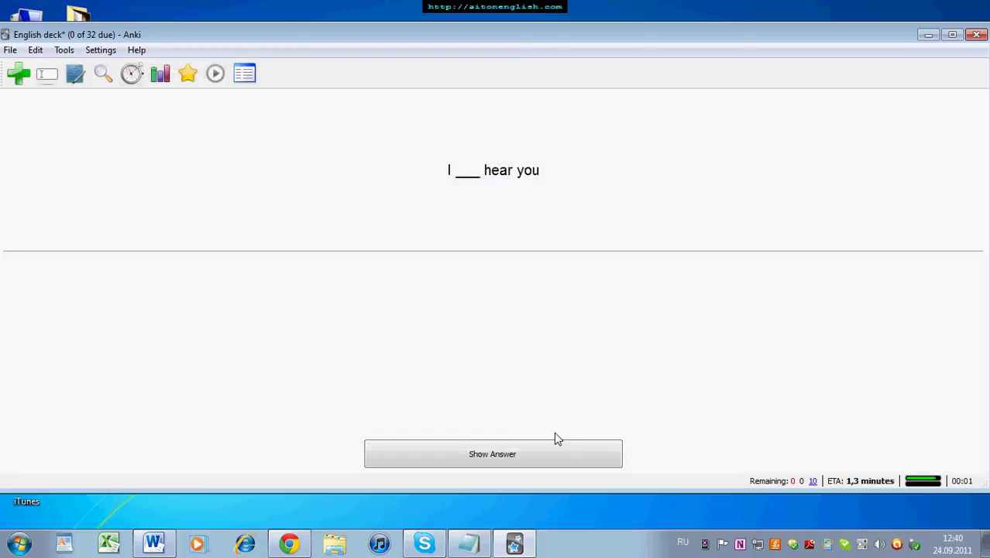
left_click(545, 458)
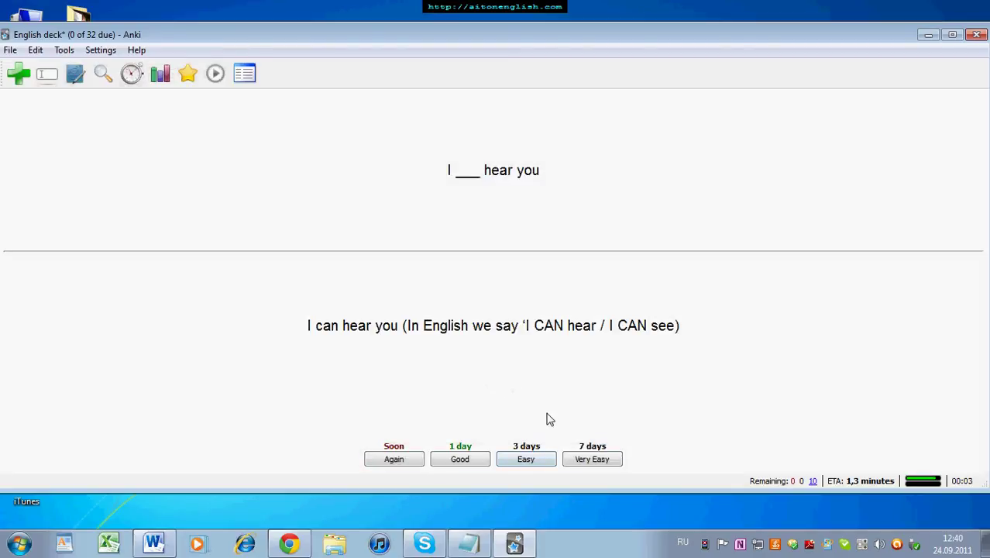
left_click_drag(419, 325, 654, 326)
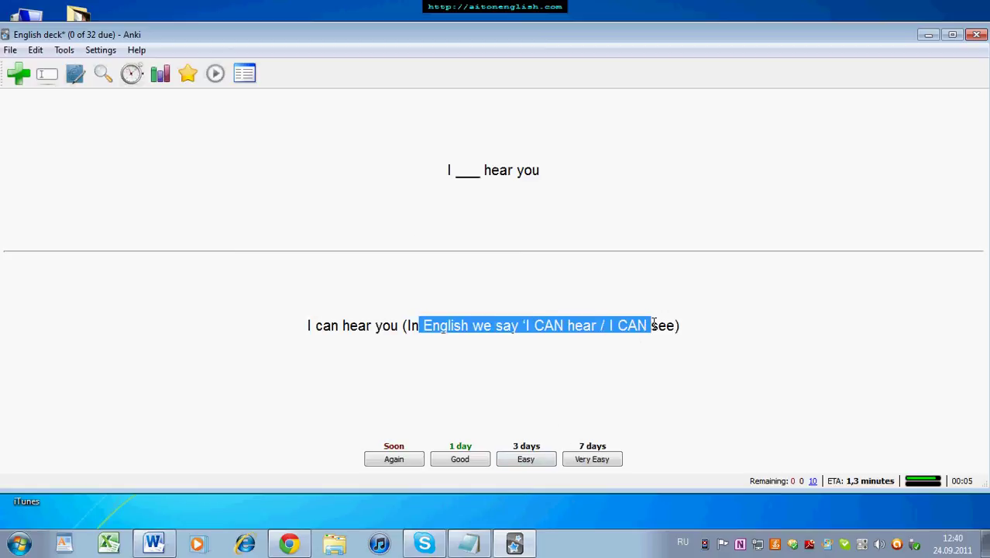
left_click(538, 460)
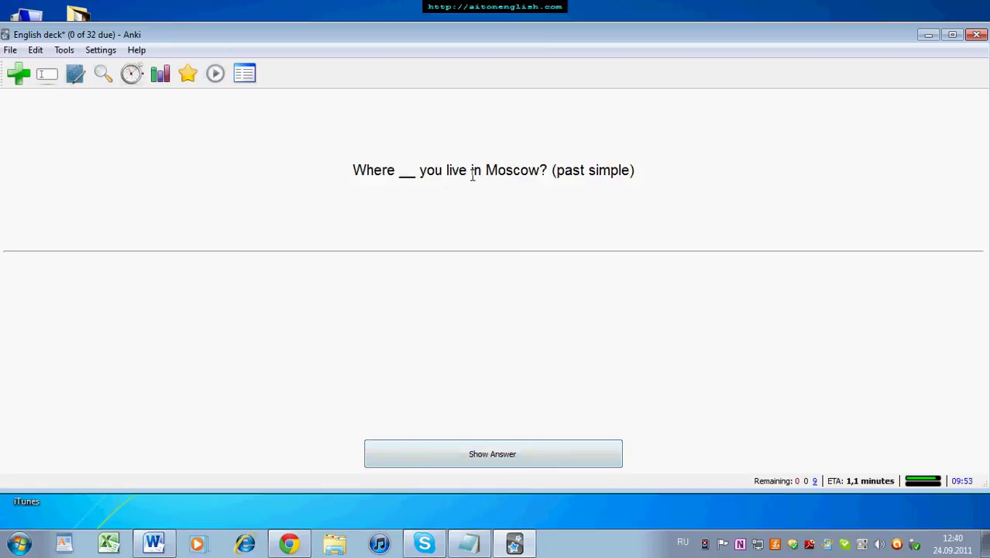
left_click_drag(552, 169, 639, 183)
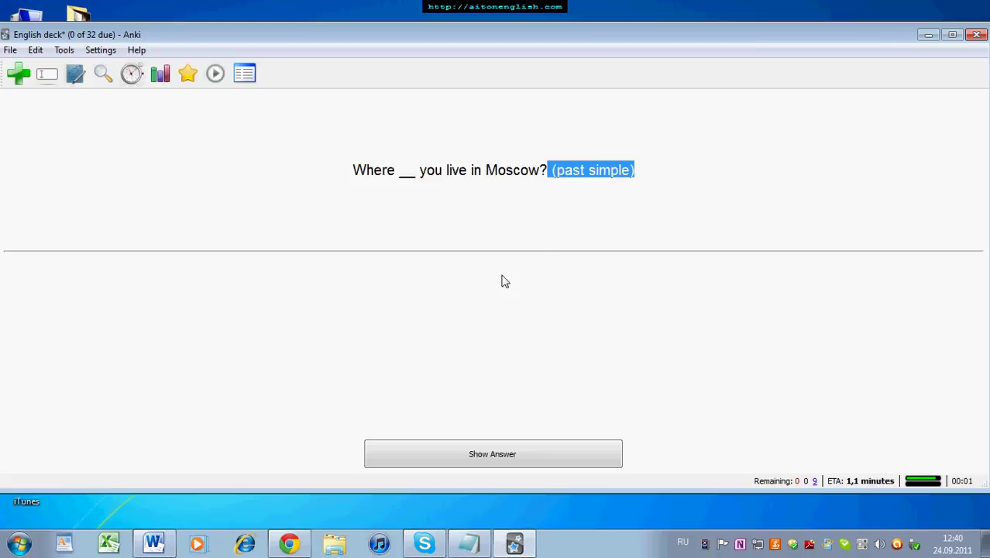
left_click(516, 454)
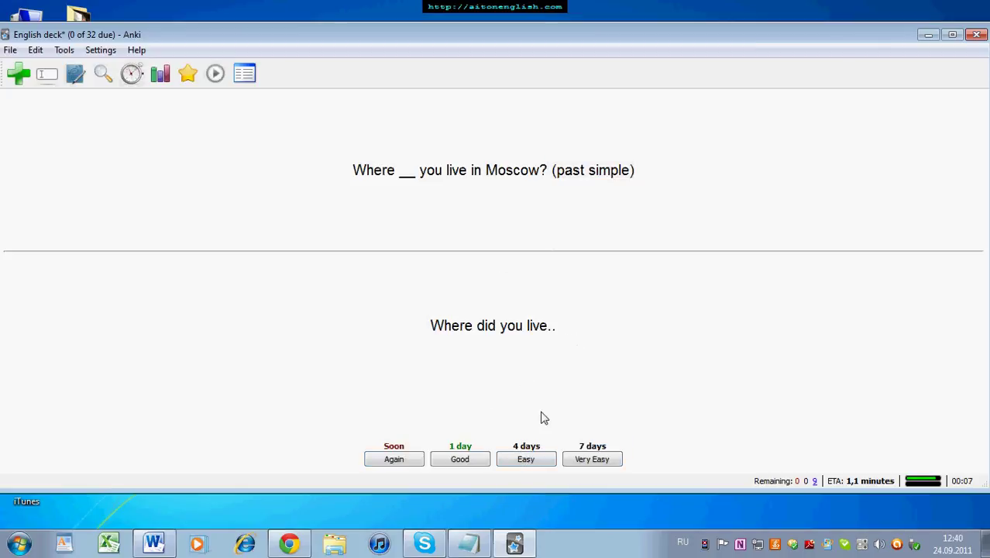
left_click(585, 460)
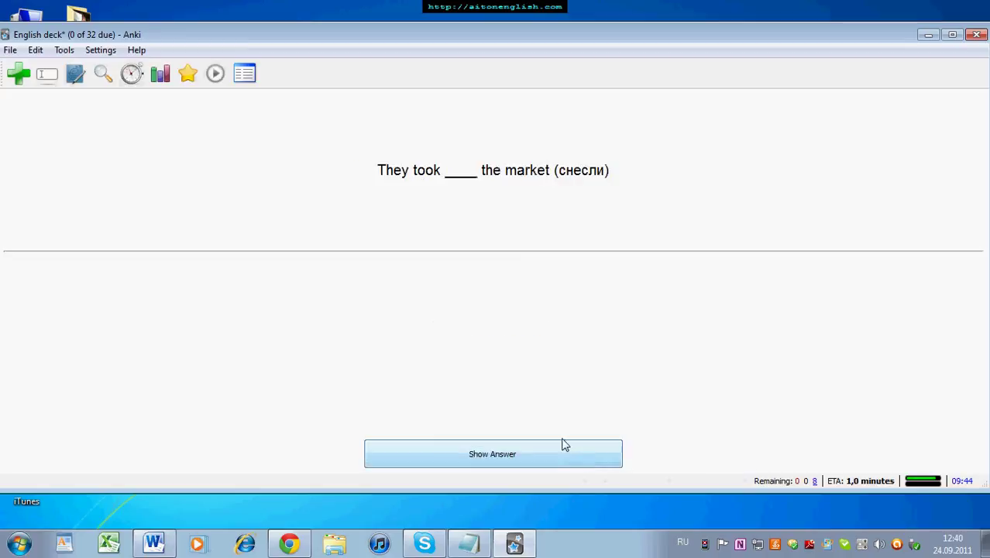
- Grade the market and build-sentence cards Easy to reach the 'P – lazy' card
left_click(460, 449)
left_click(528, 460)
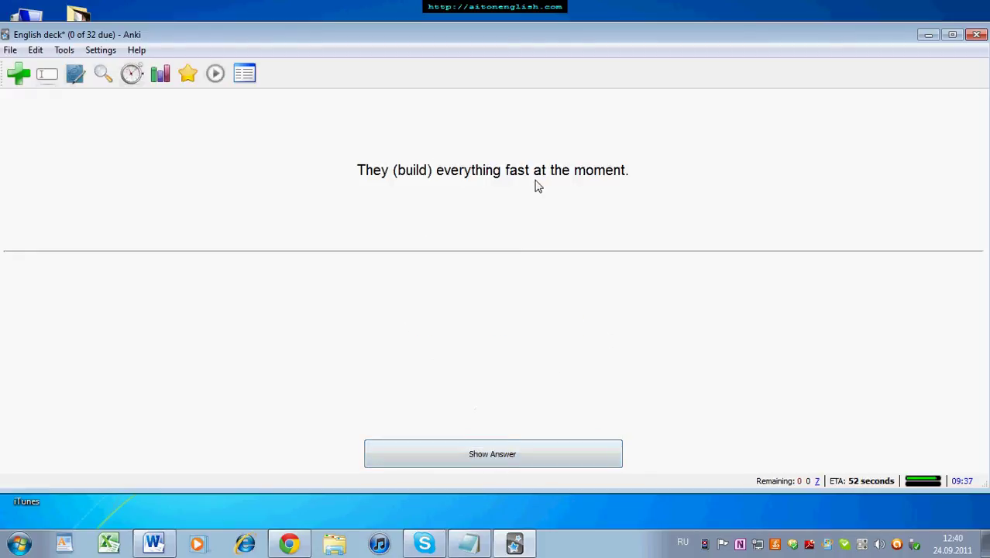
left_click(504, 458)
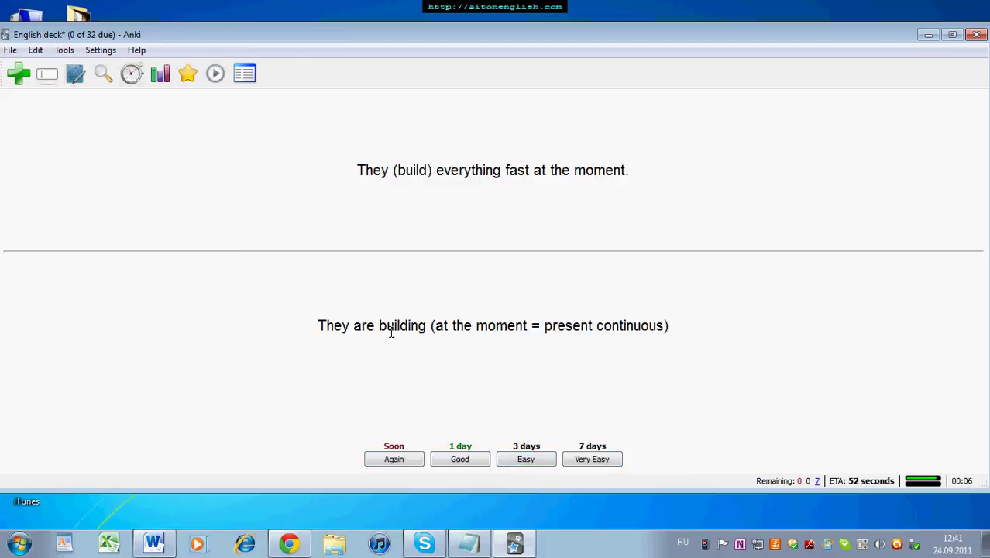
left_click_drag(440, 329, 665, 323)
left_click(536, 376)
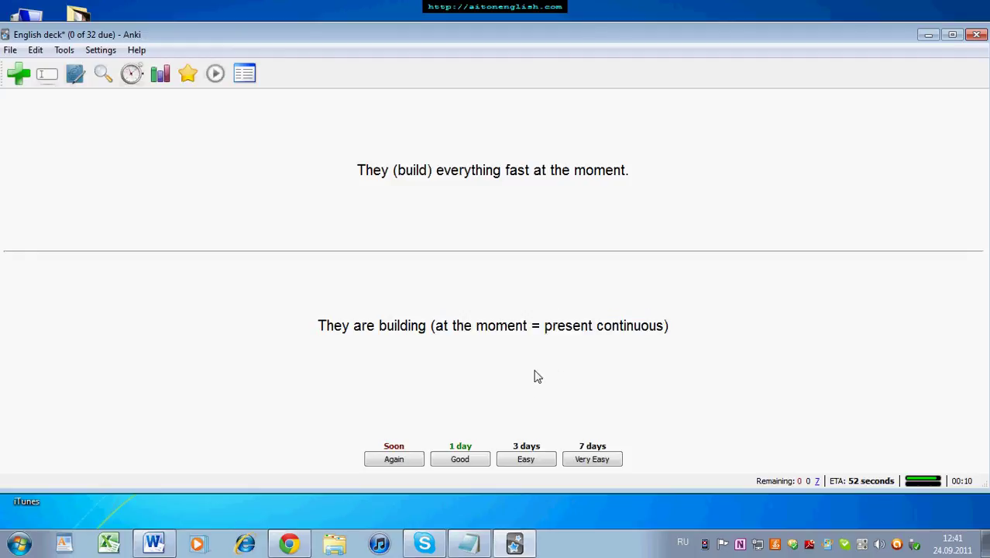
left_click(524, 459)
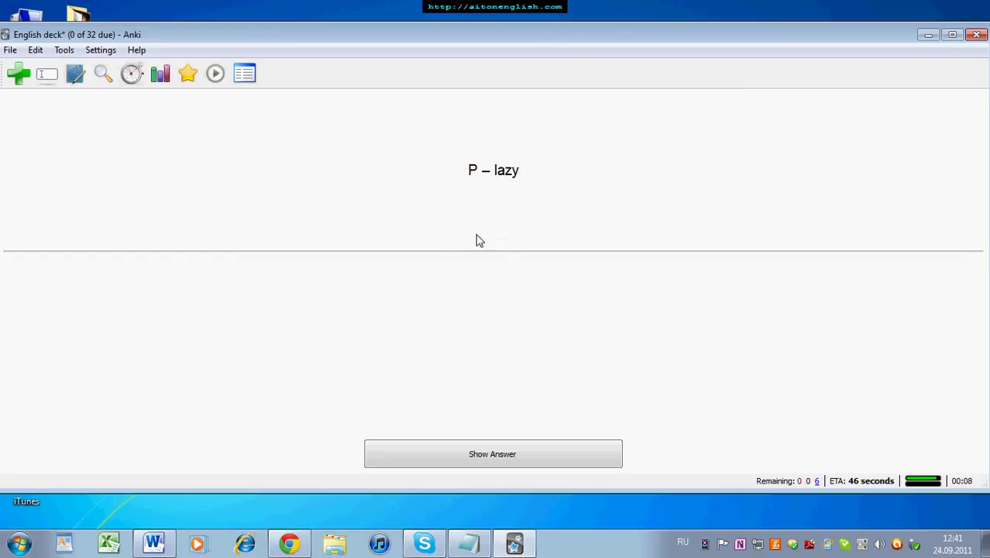
left_click(291, 546)
- Look up 'lazy' in Cambridge Dictionaries Online, then minimize Chrome to return to Anki
left_click(181, 8)
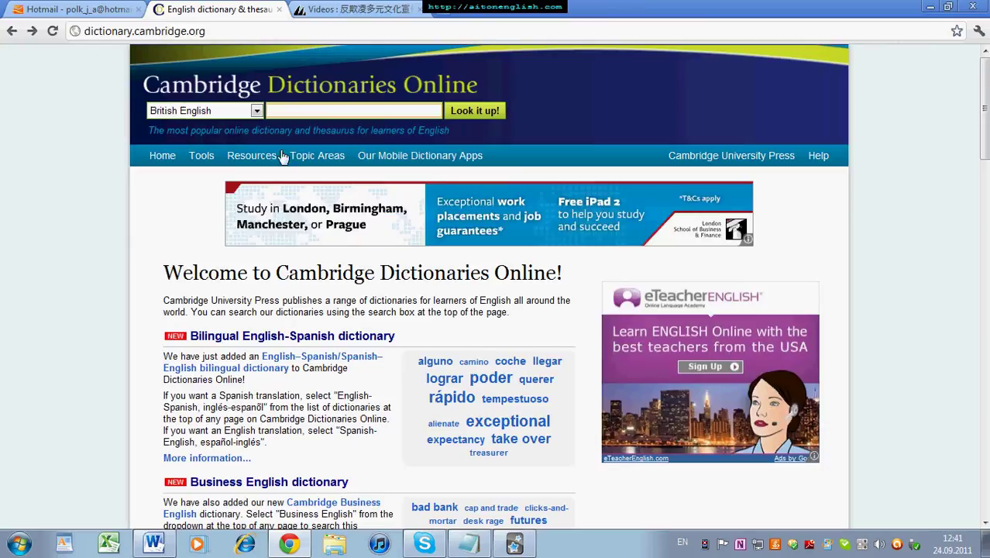
type("zy")
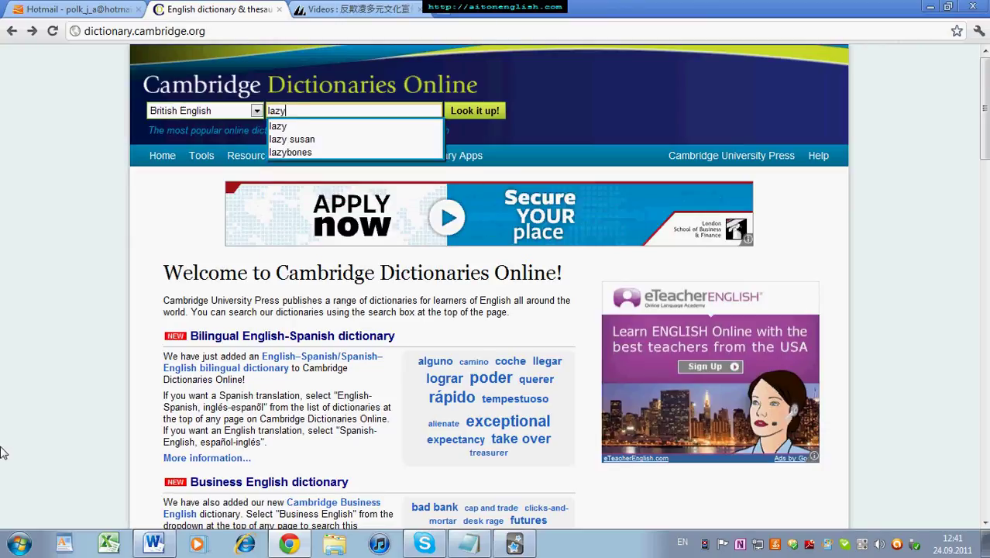
key("Return")
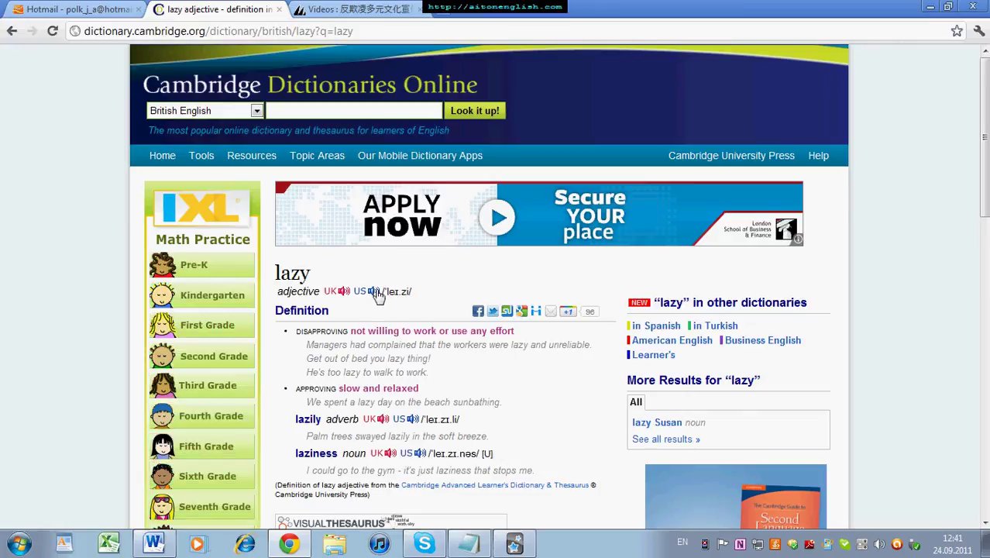
left_click(930, 7)
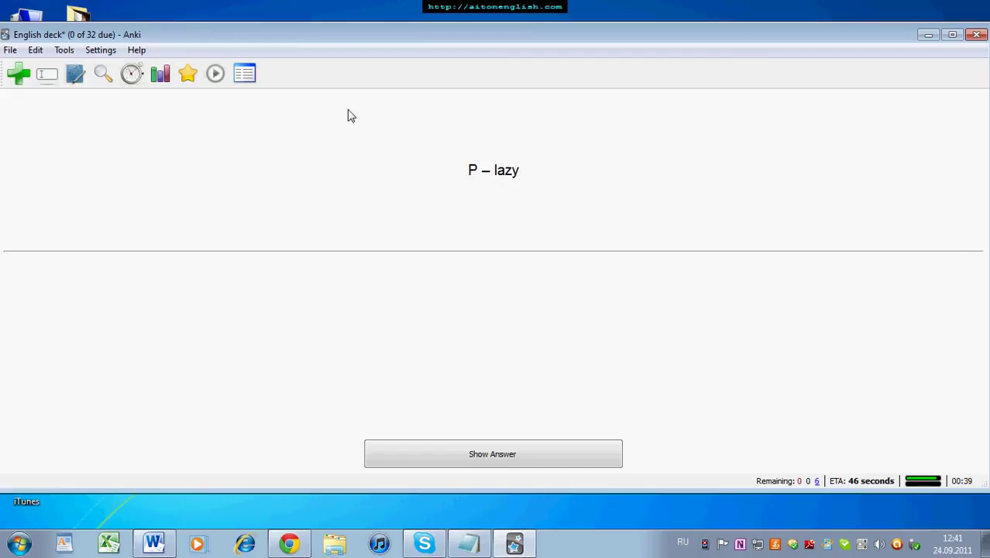
- Record an audio clip into the Back field of the P – lazy card via Edit > Current Fact
left_click(36, 50)
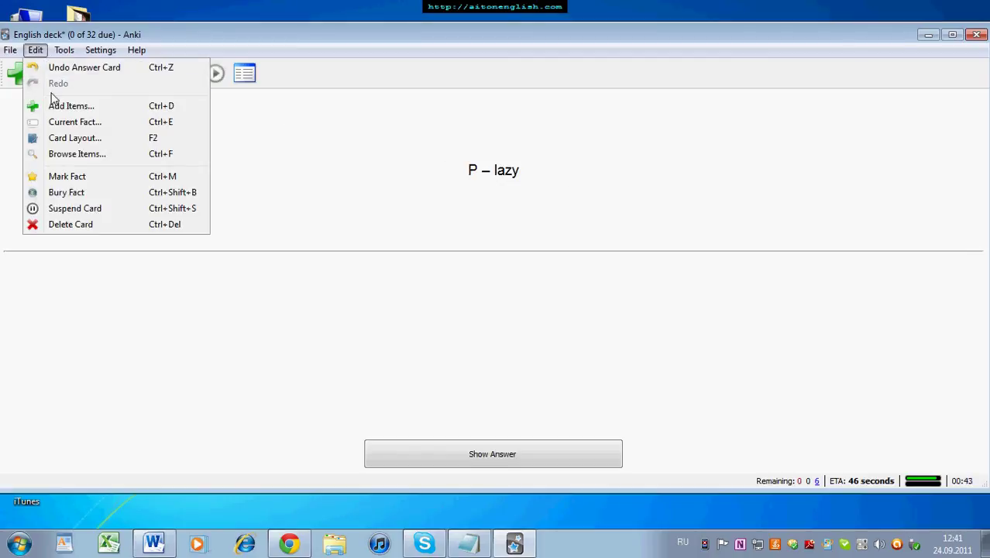
left_click(176, 132)
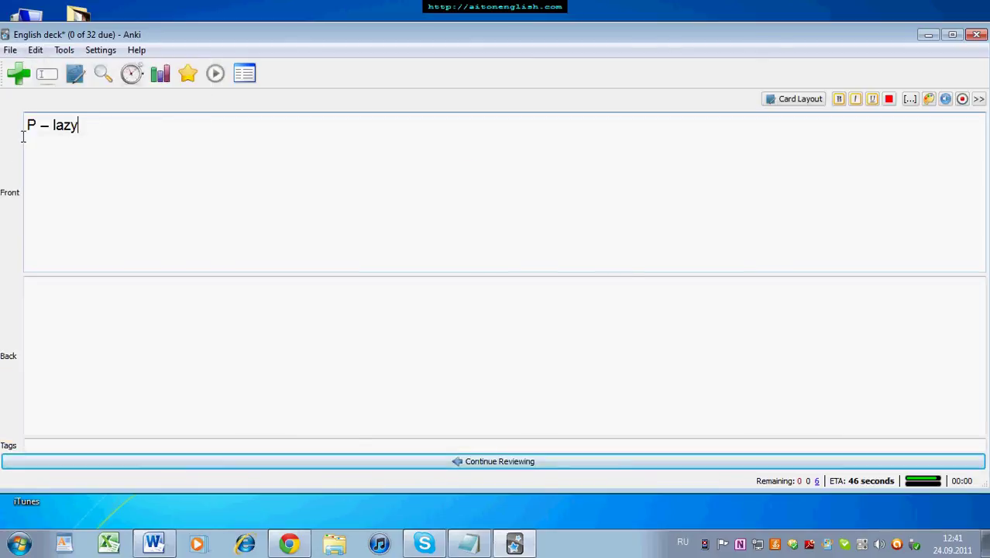
left_click(73, 294)
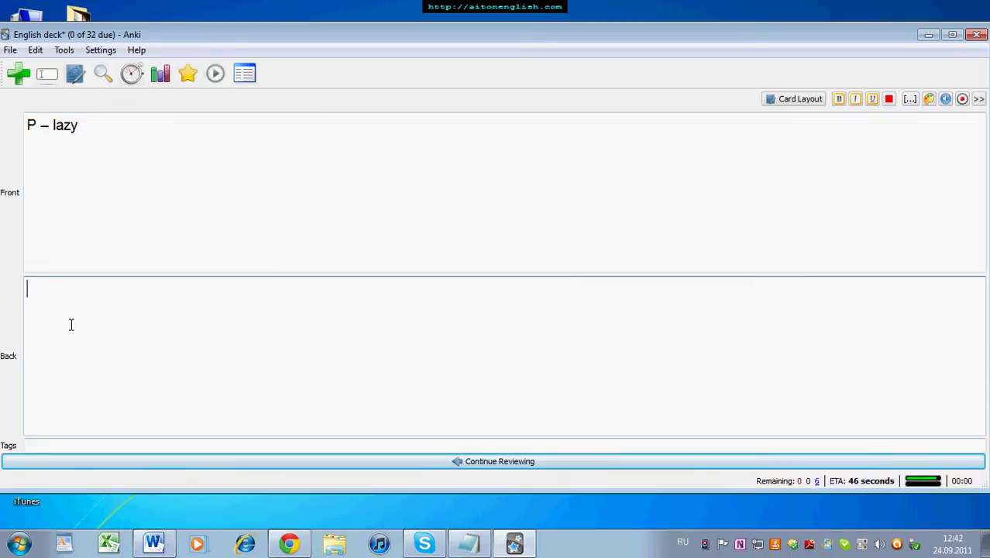
left_click(962, 99)
left_click(748, 458)
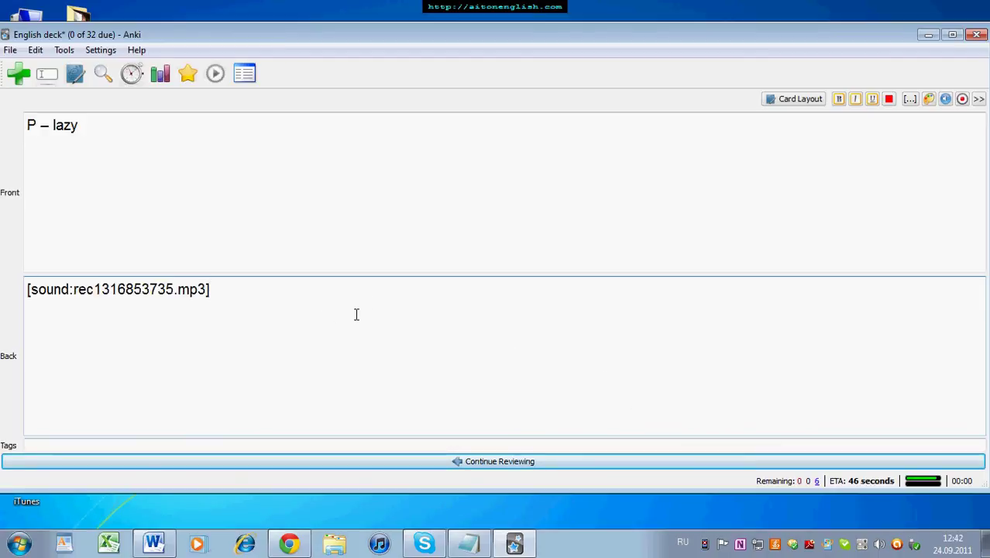
left_click_drag(178, 289, 222, 290)
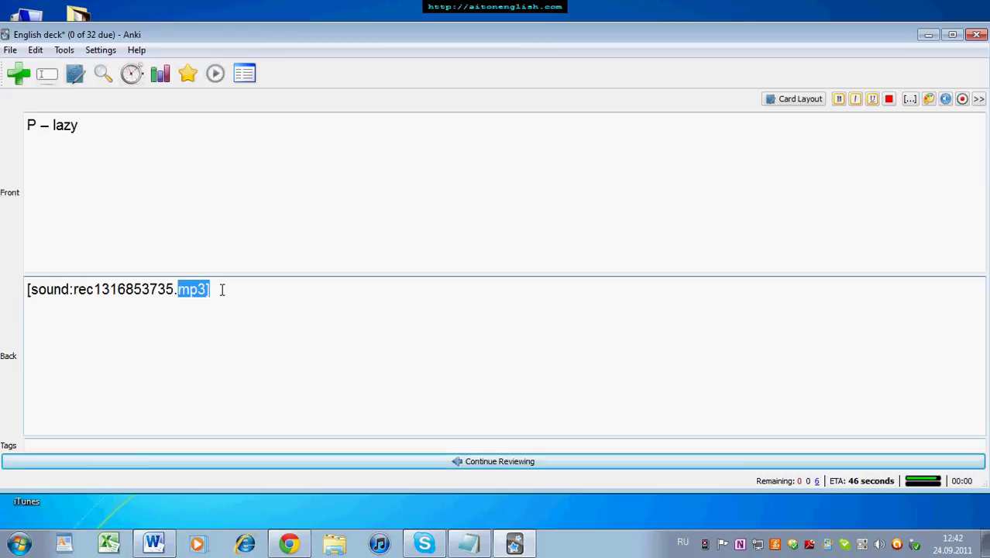
left_click(344, 361)
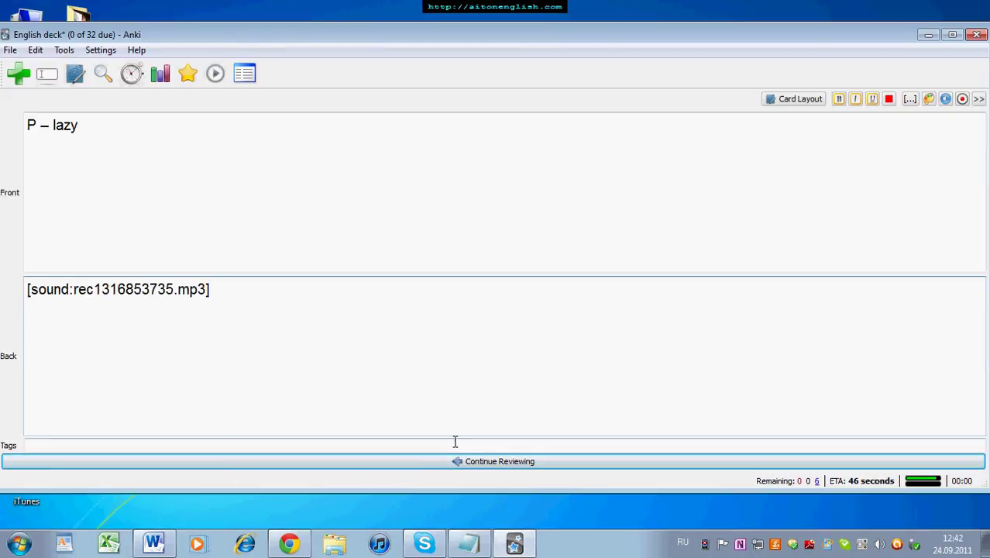
- Resume reviewing, reveal the P – lazy answer and grade it Again
left_click(490, 462)
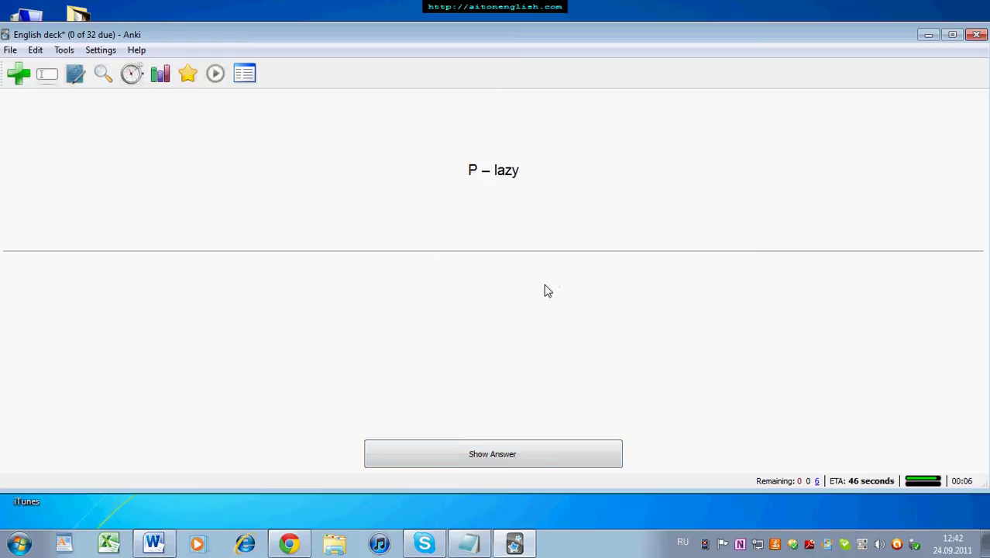
left_click(497, 459)
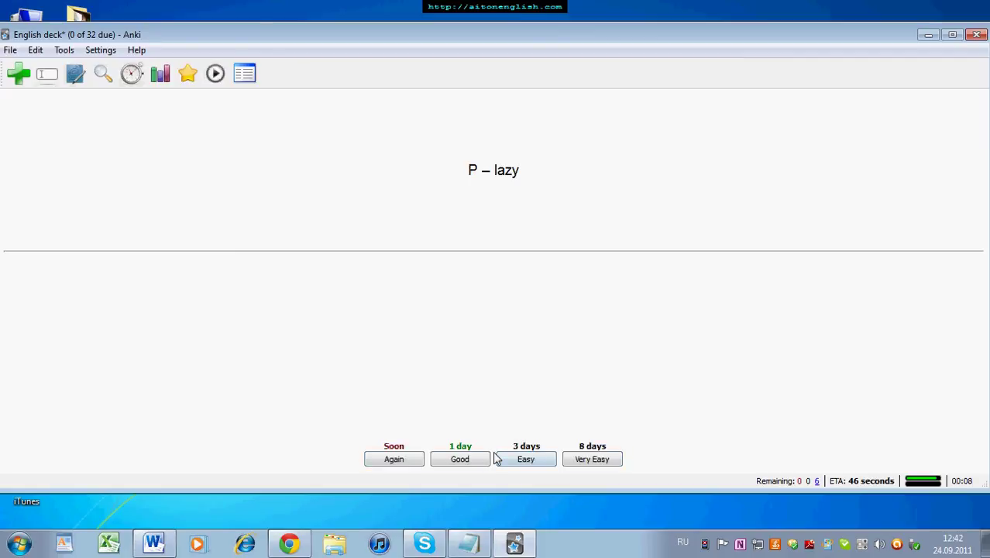
left_click(395, 460)
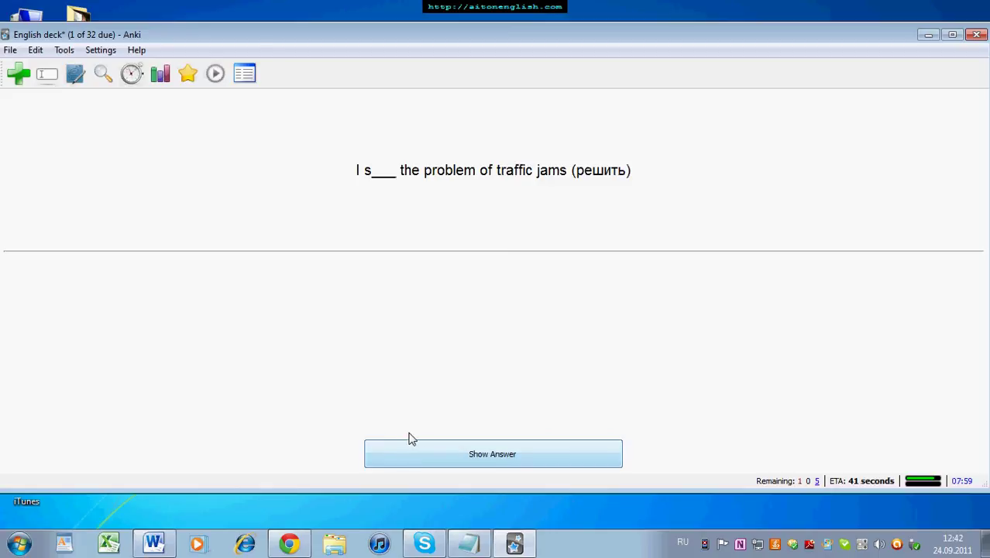